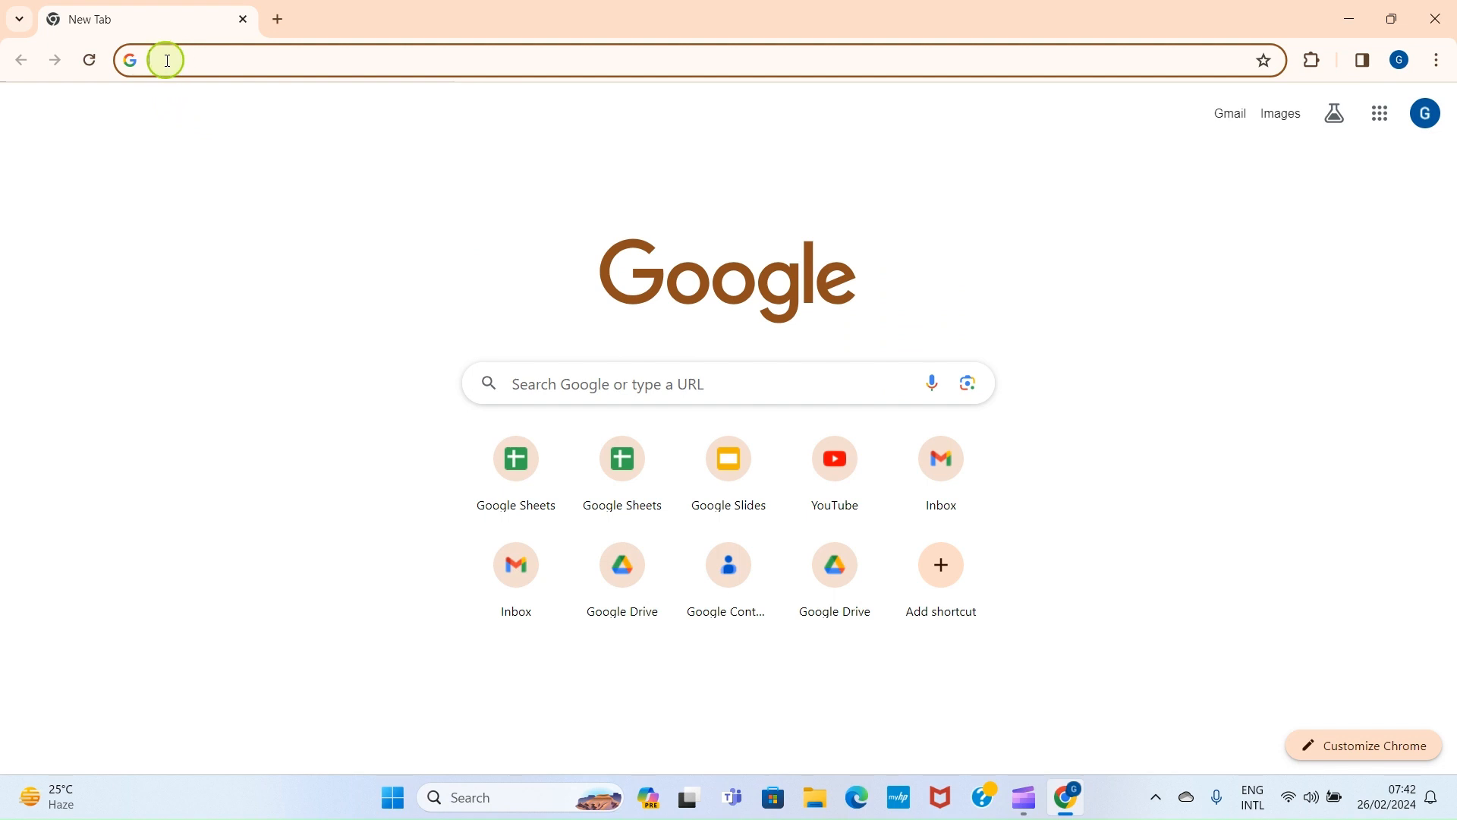
Step: Go to sheets.google.com and create a blank spreadsheet
{"action": "type", "text": "SHEEts.google.com"}
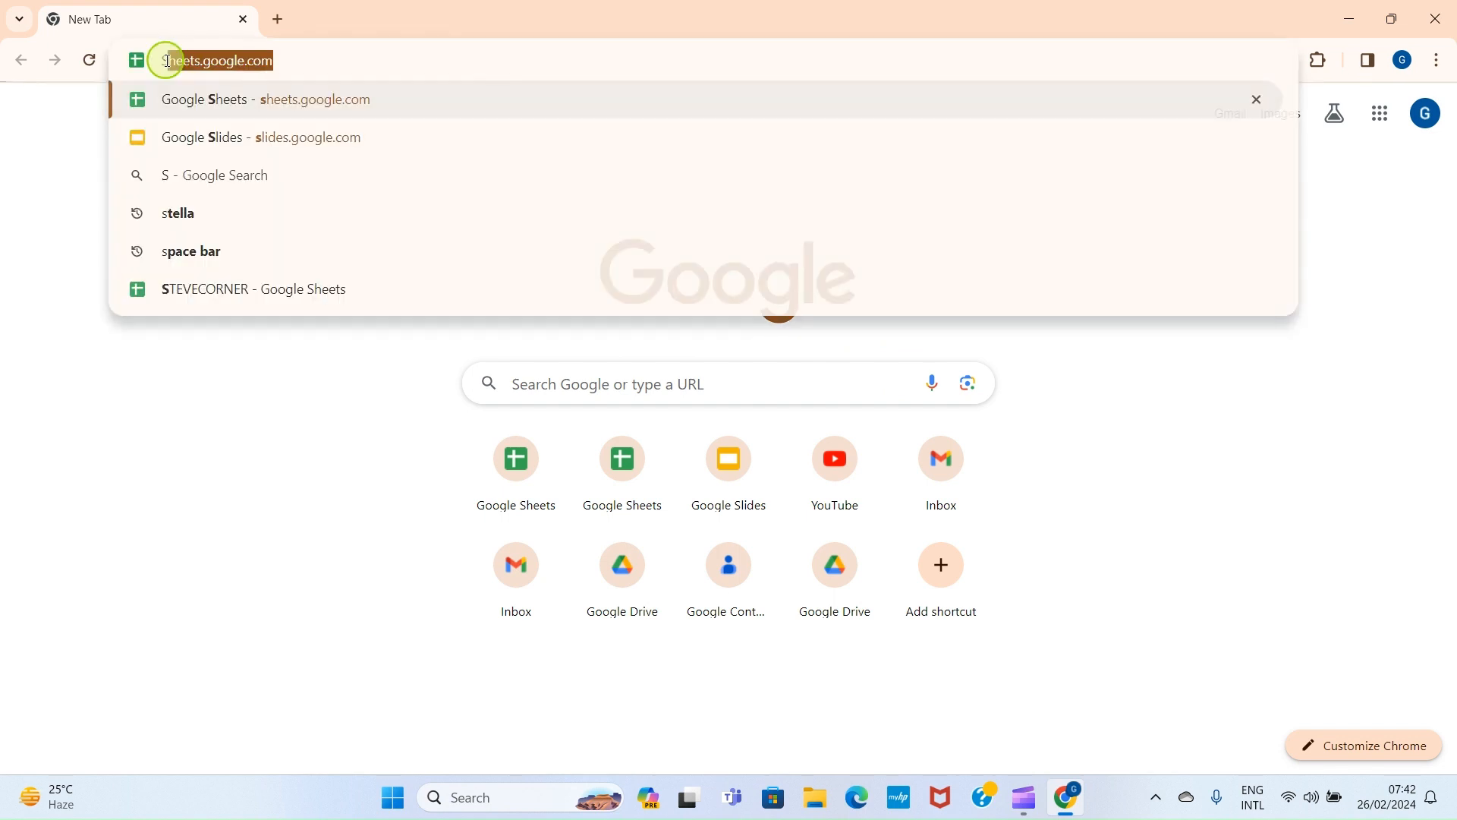
{"action": "left_click", "coordinate": [295, 98]}
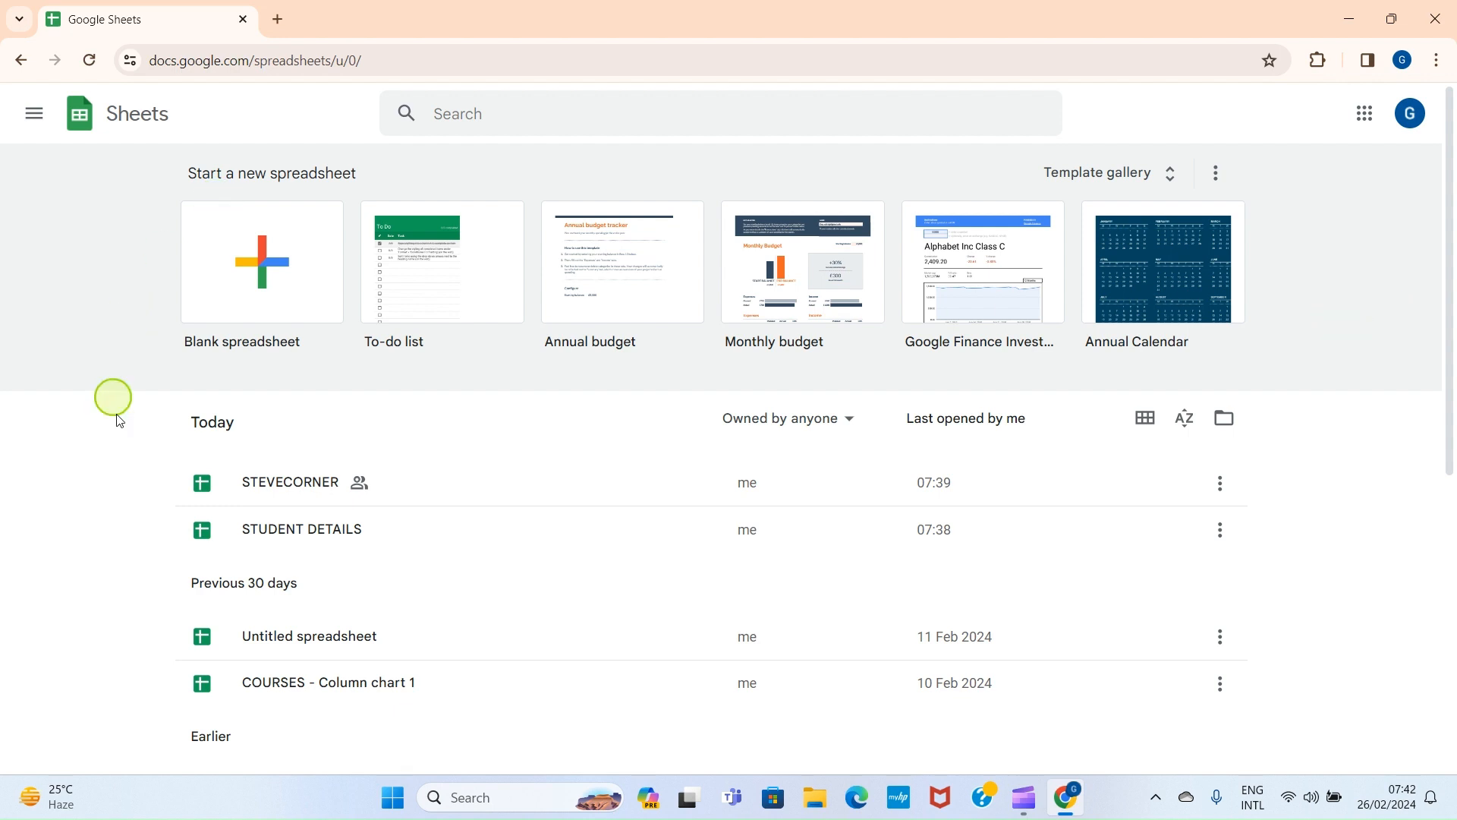
{"action": "left_click", "coordinate": [258, 283]}
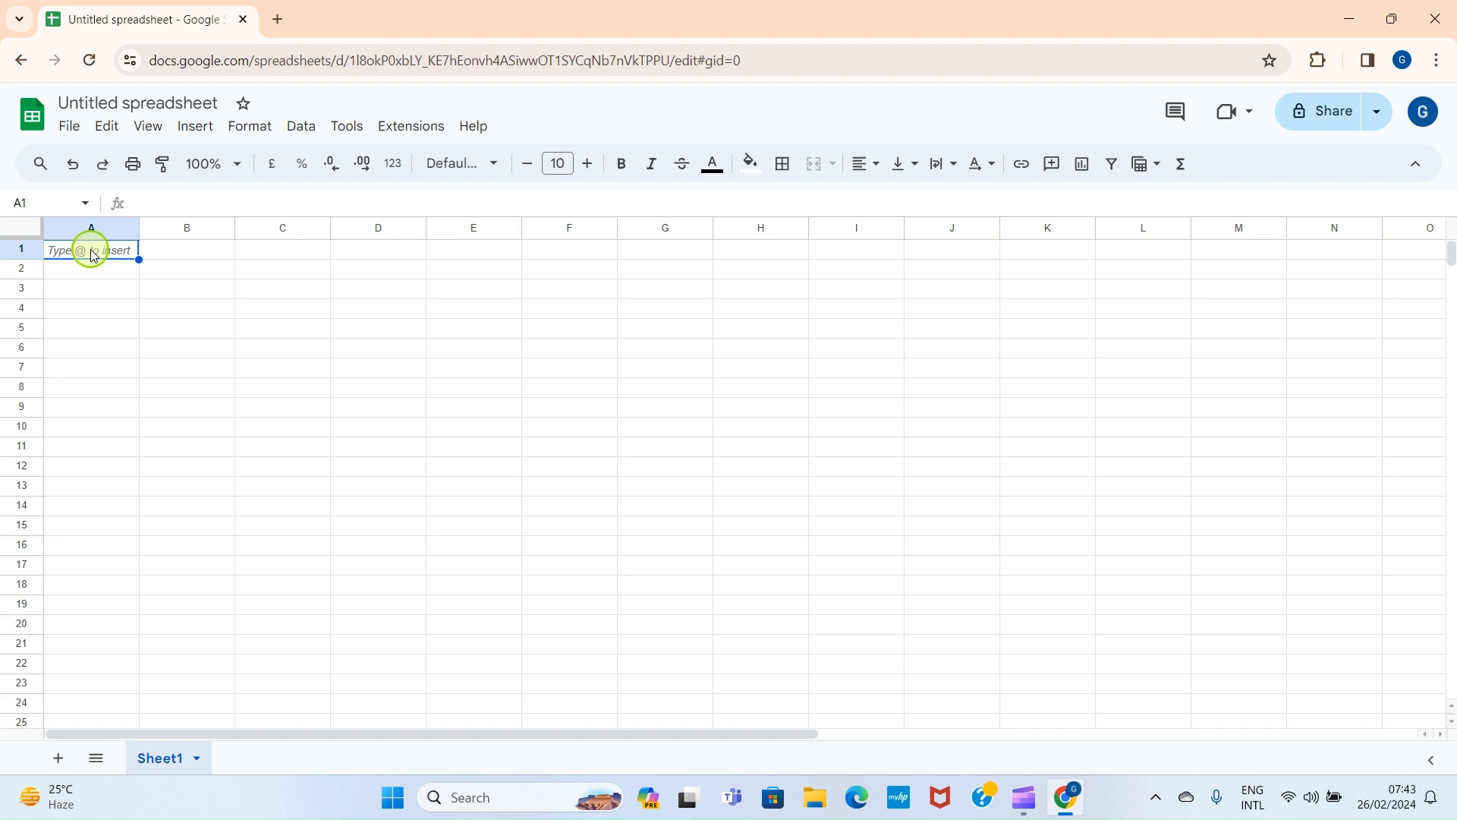
Step: Enter the title "PYTHON PROGRAMMING STUDENTS, PERFORMANCE, AND FEES STATUS" in cell A1
{"action": "type", "text": "P"}
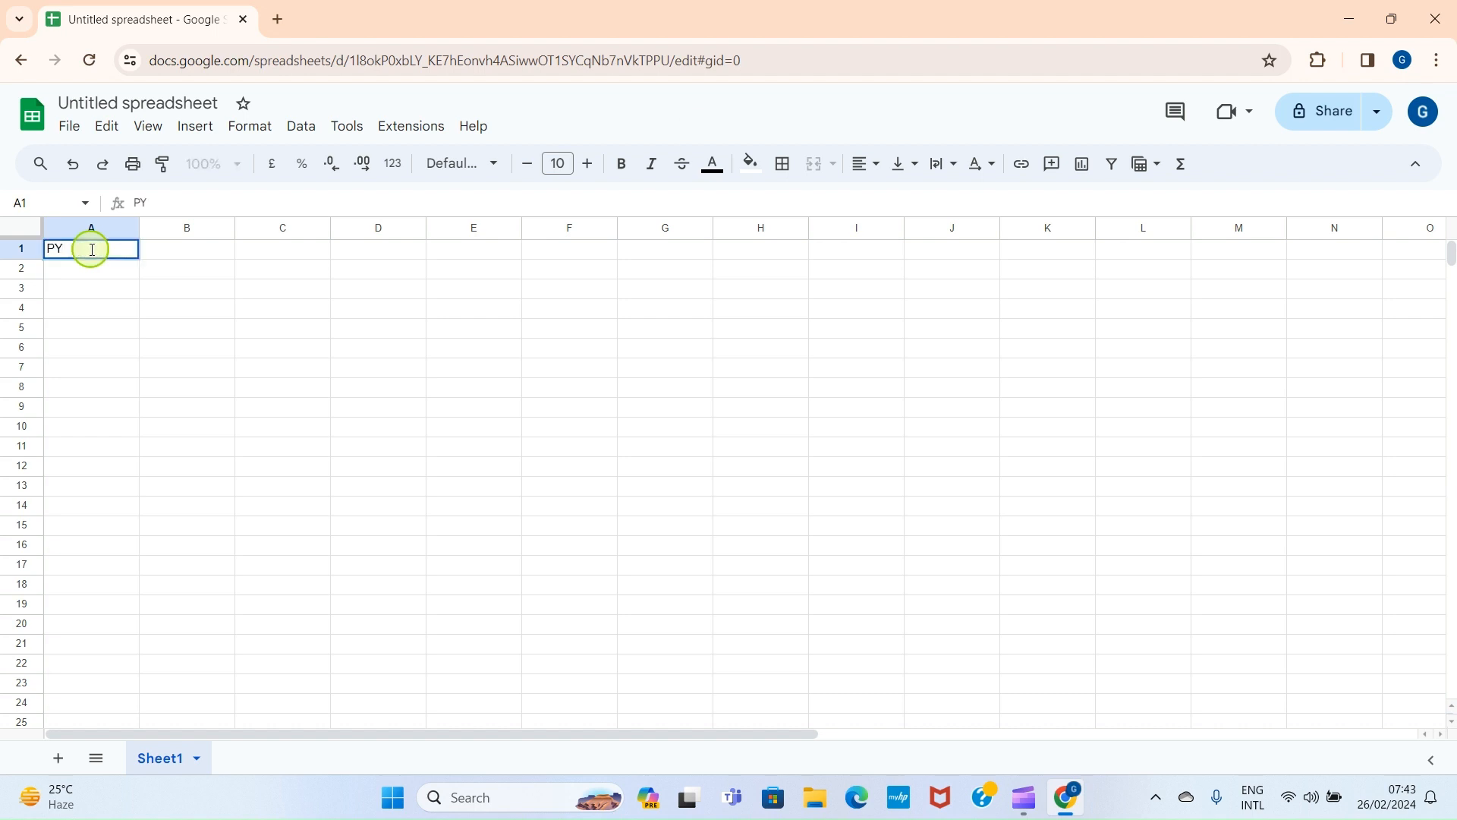
{"action": "type", "text": "Y"}
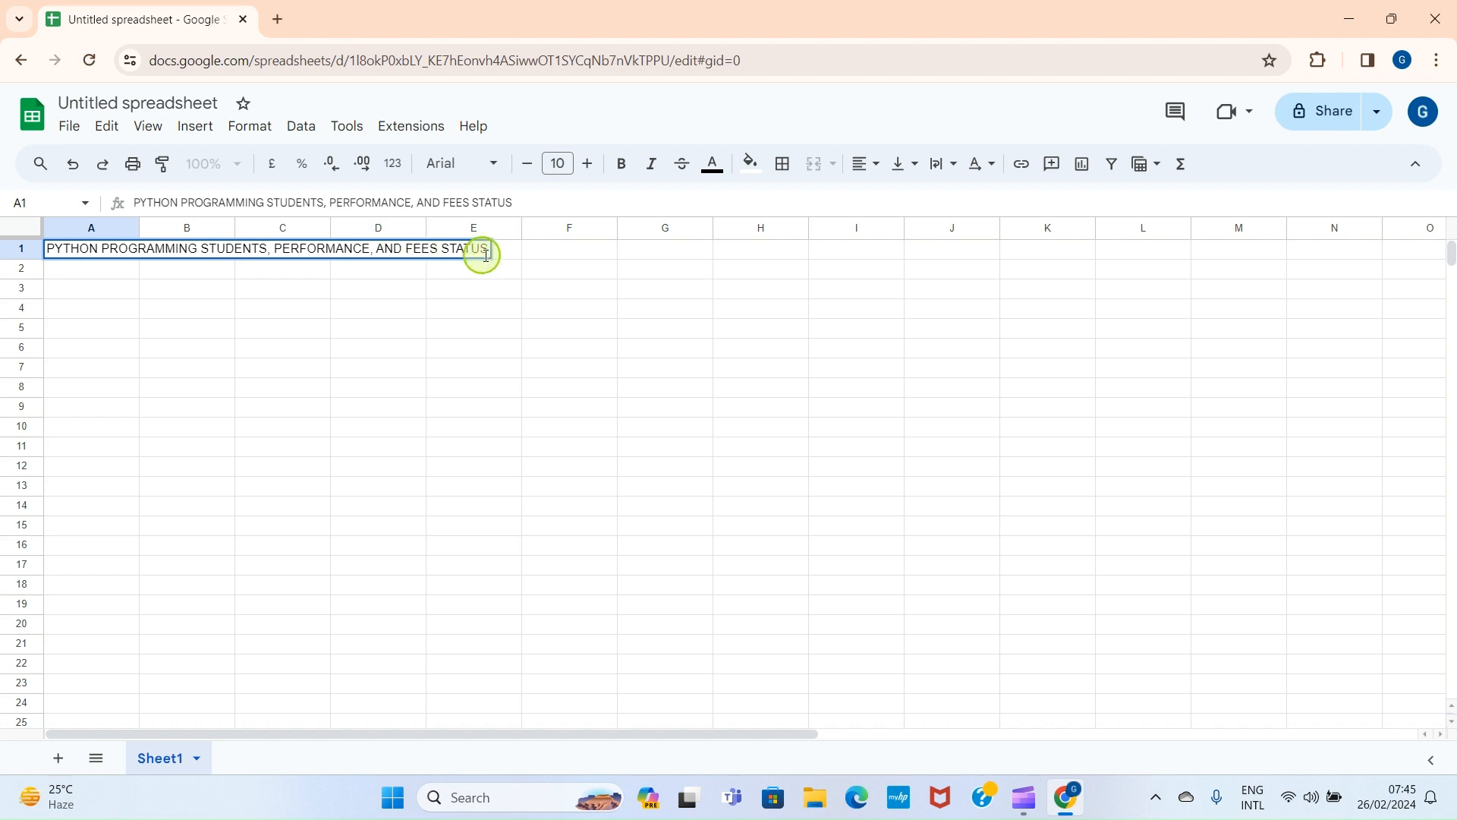
{"action": "left_click", "coordinate": [626, 334]}
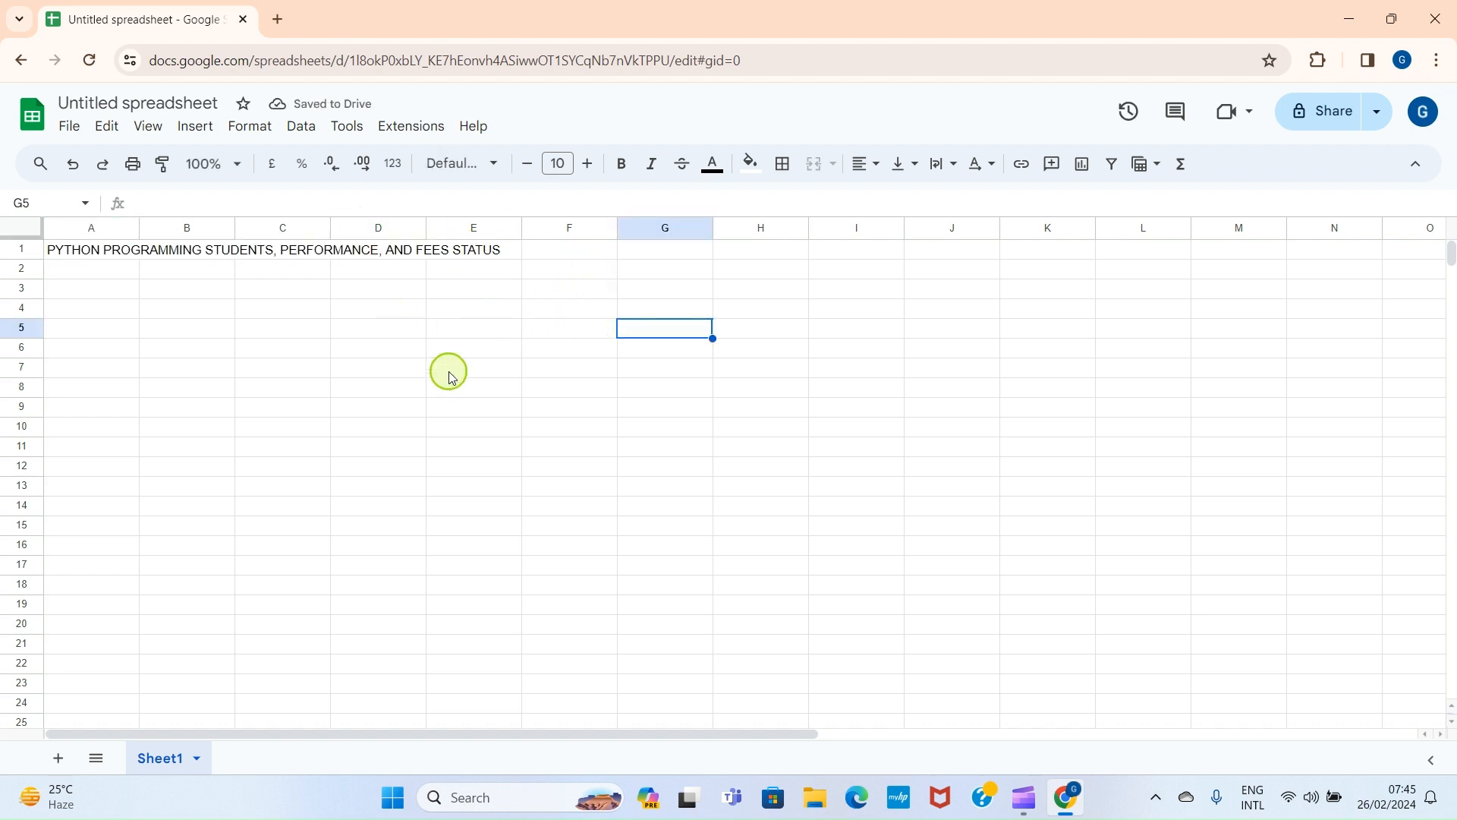
Step: Merge cells A1 to E1 across the title and make the title text bold
{"action": "left_click", "coordinate": [89, 255]}
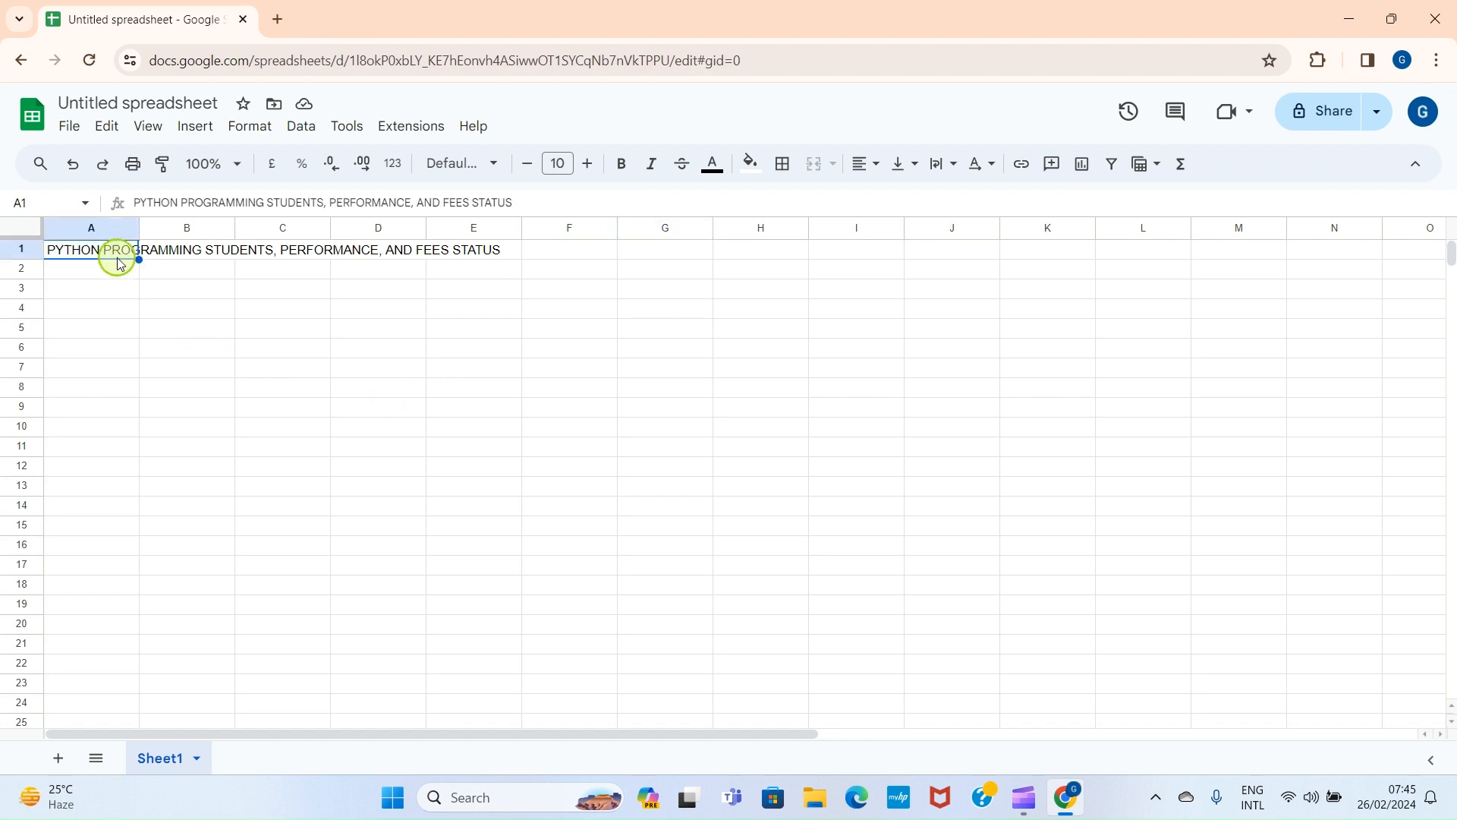
{"action": "left_click", "coordinate": [180, 258], "text": "shift"}
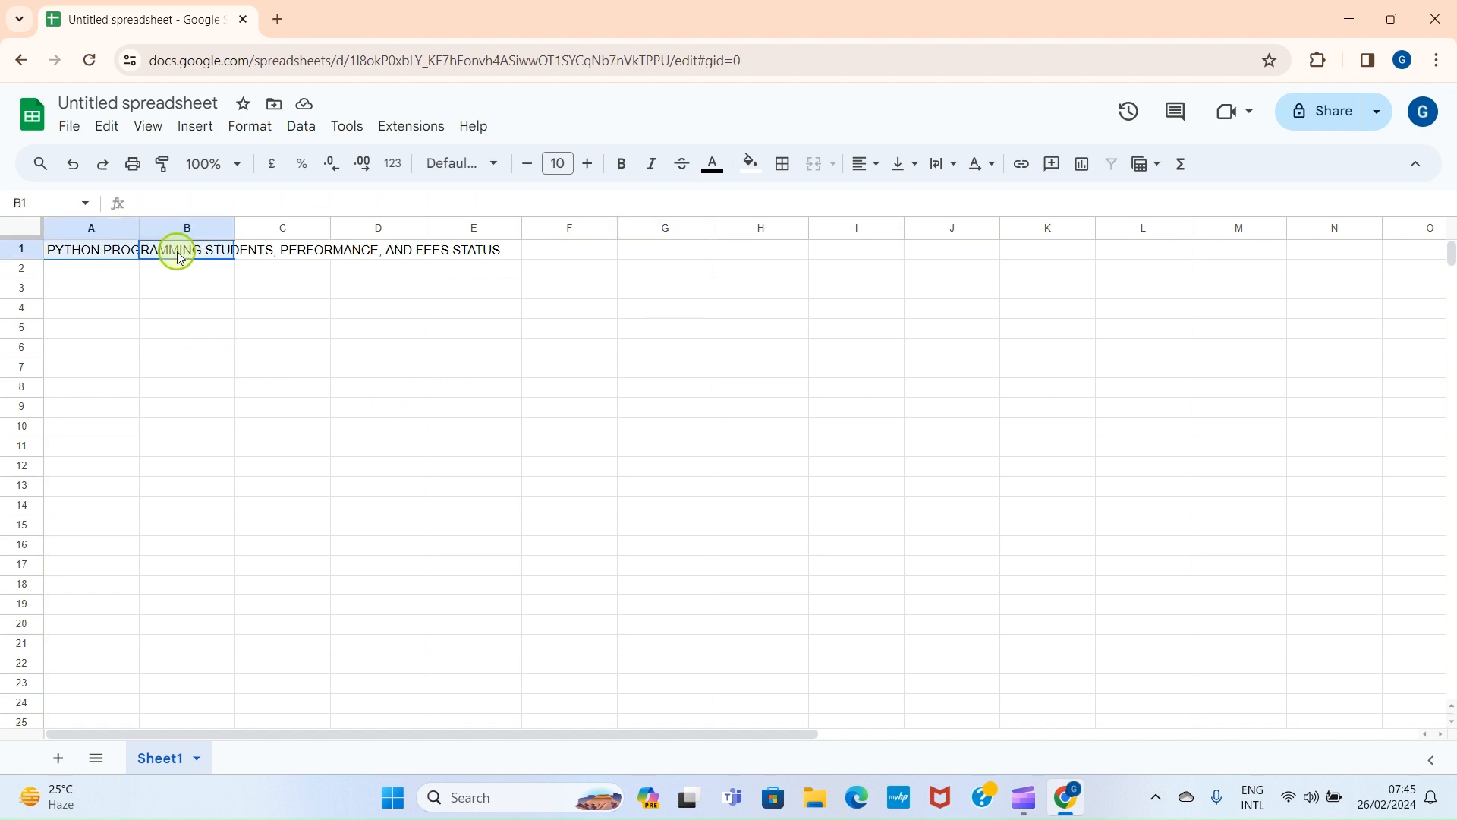
{"action": "left_click", "coordinate": [282, 258], "text": "shift"}
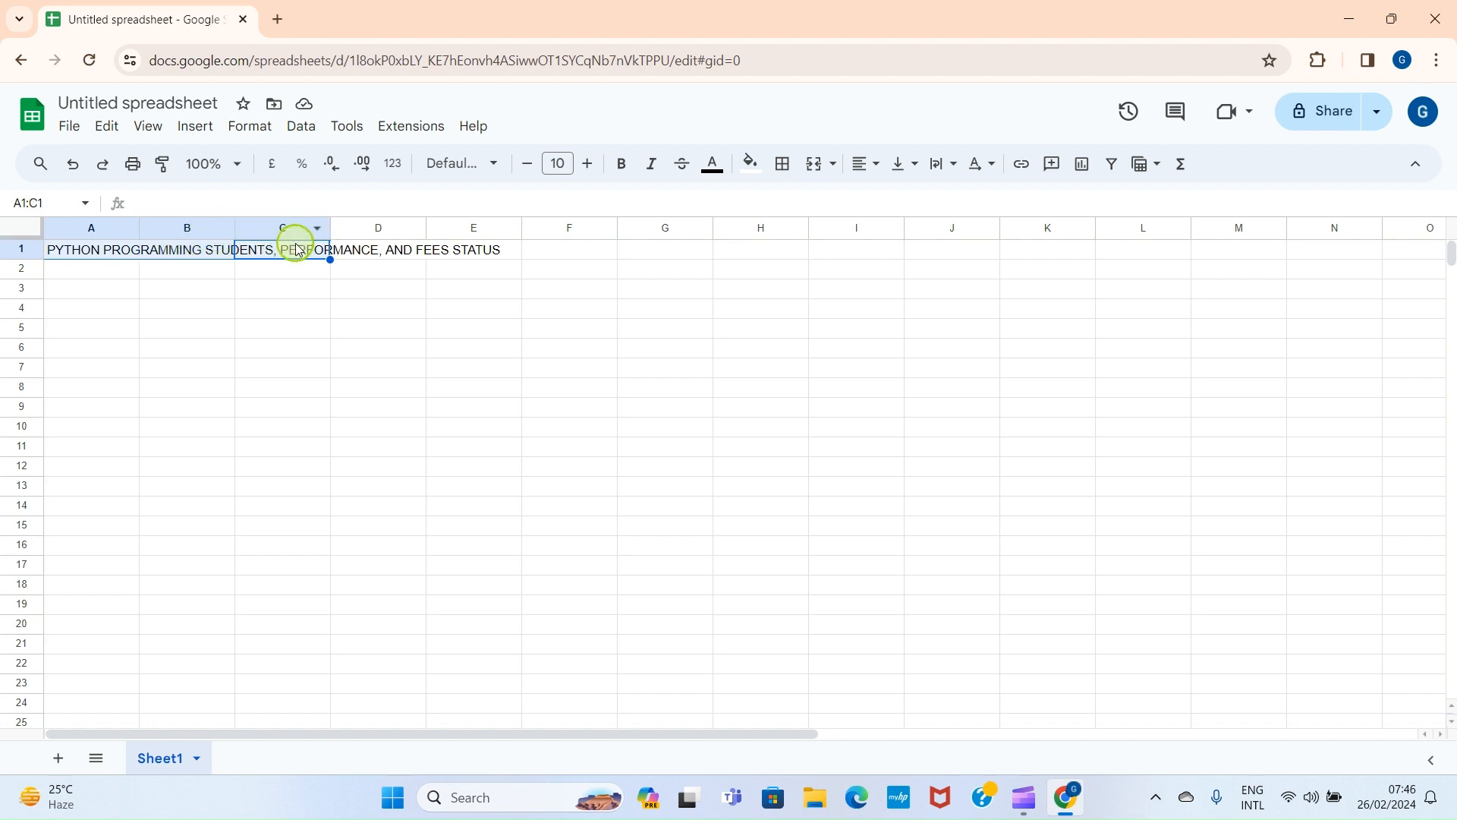
{"action": "left_click", "coordinate": [471, 251], "text": "shift"}
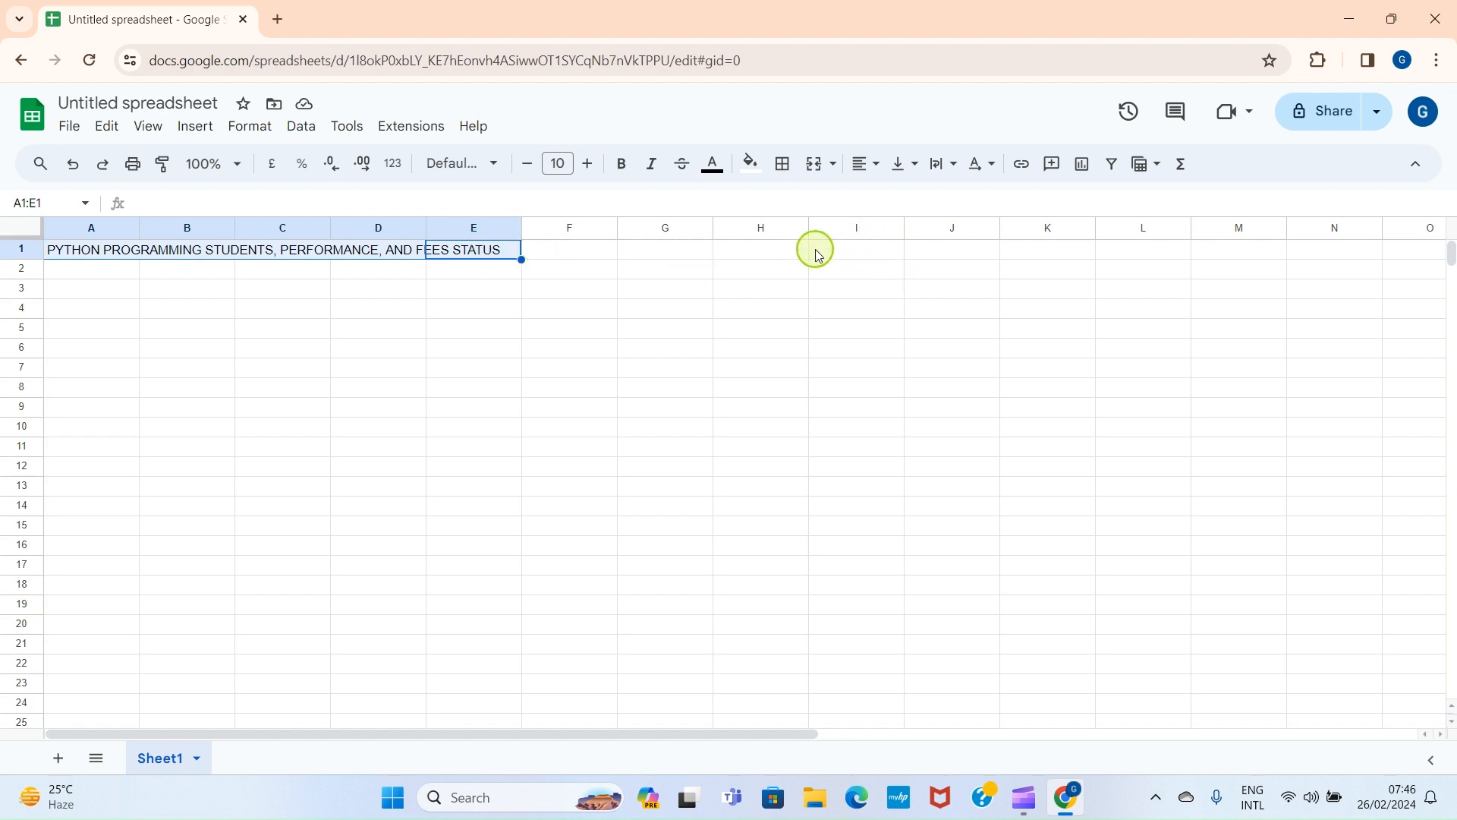
{"action": "left_click", "coordinate": [817, 166]}
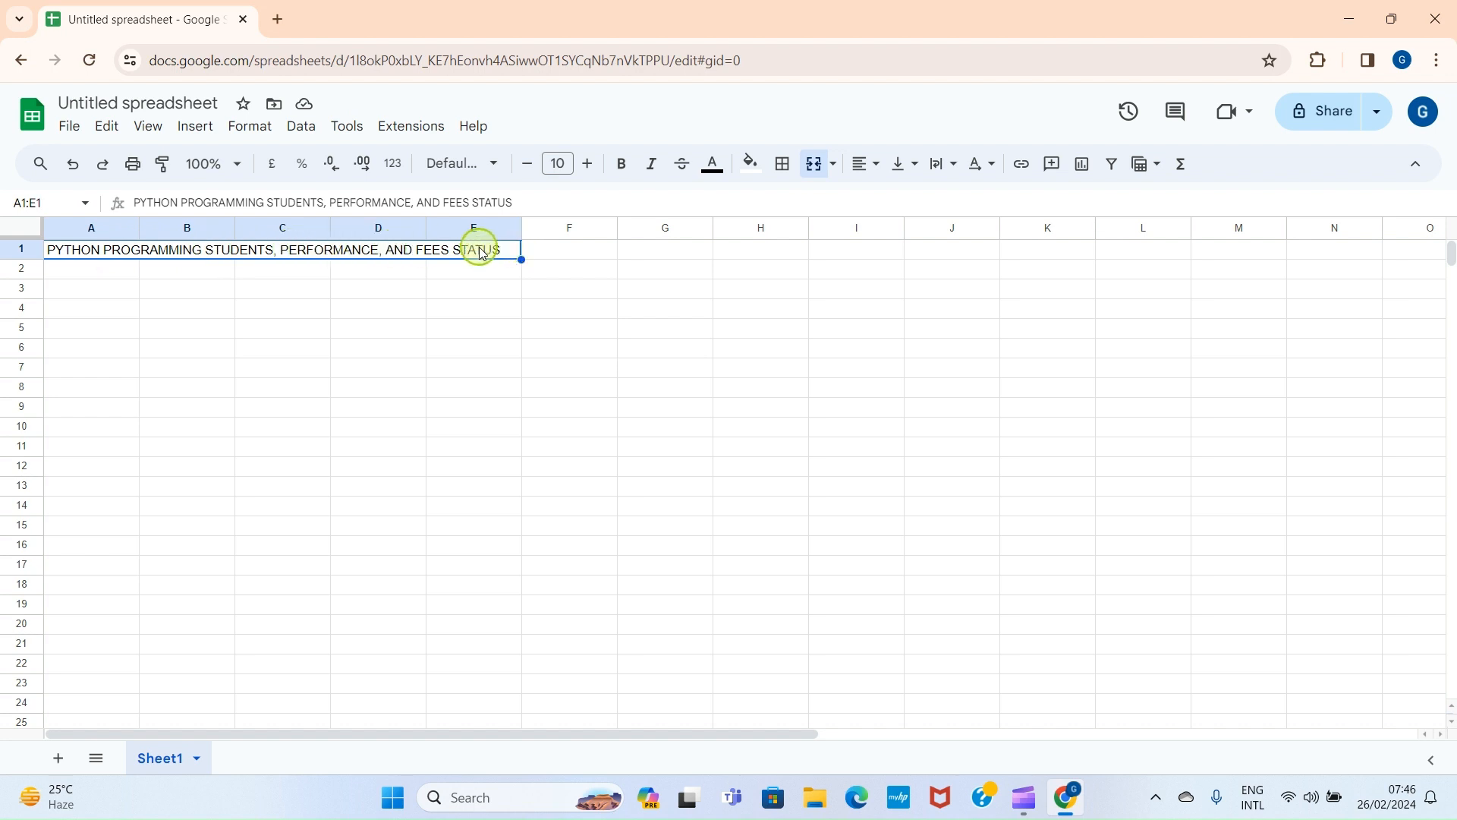
{"action": "left_click", "coordinate": [620, 165]}
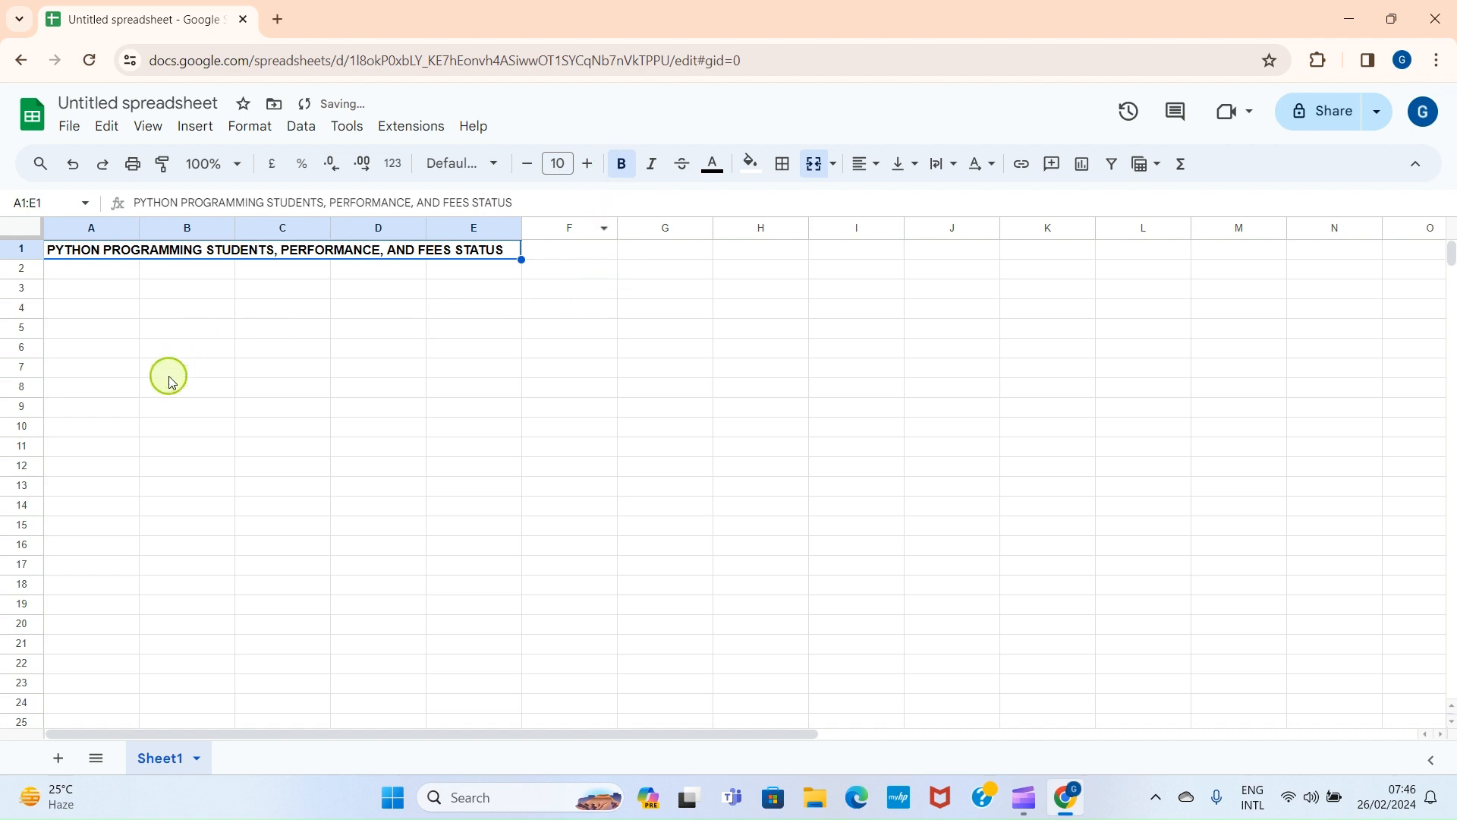
Step: Enter the column headers NAME, PERFORMANCE and PAID FEES in cells A2, B2 and C2
{"action": "left_click", "coordinate": [68, 272]}
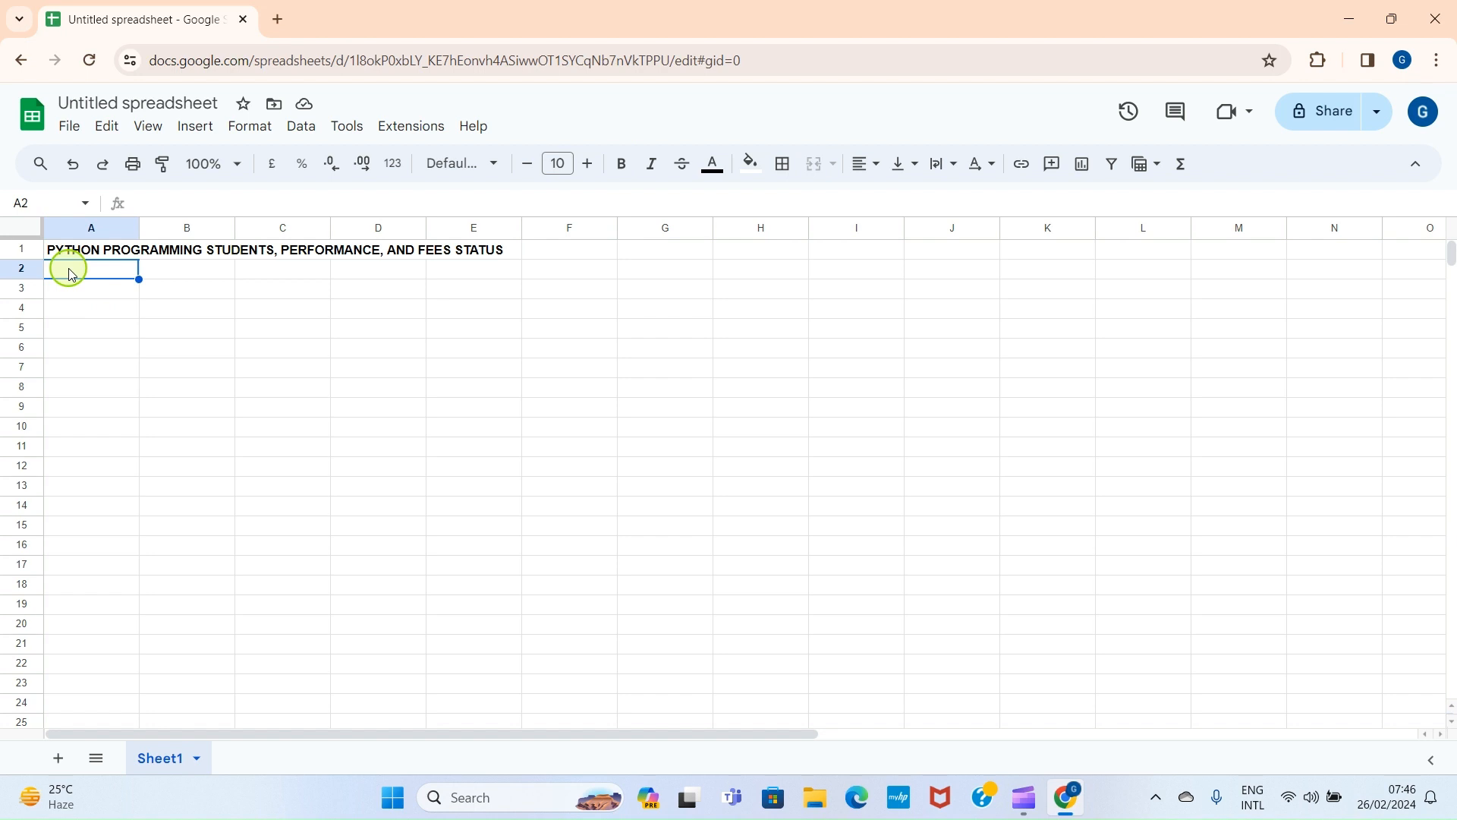
{"action": "type", "text": "NAME"}
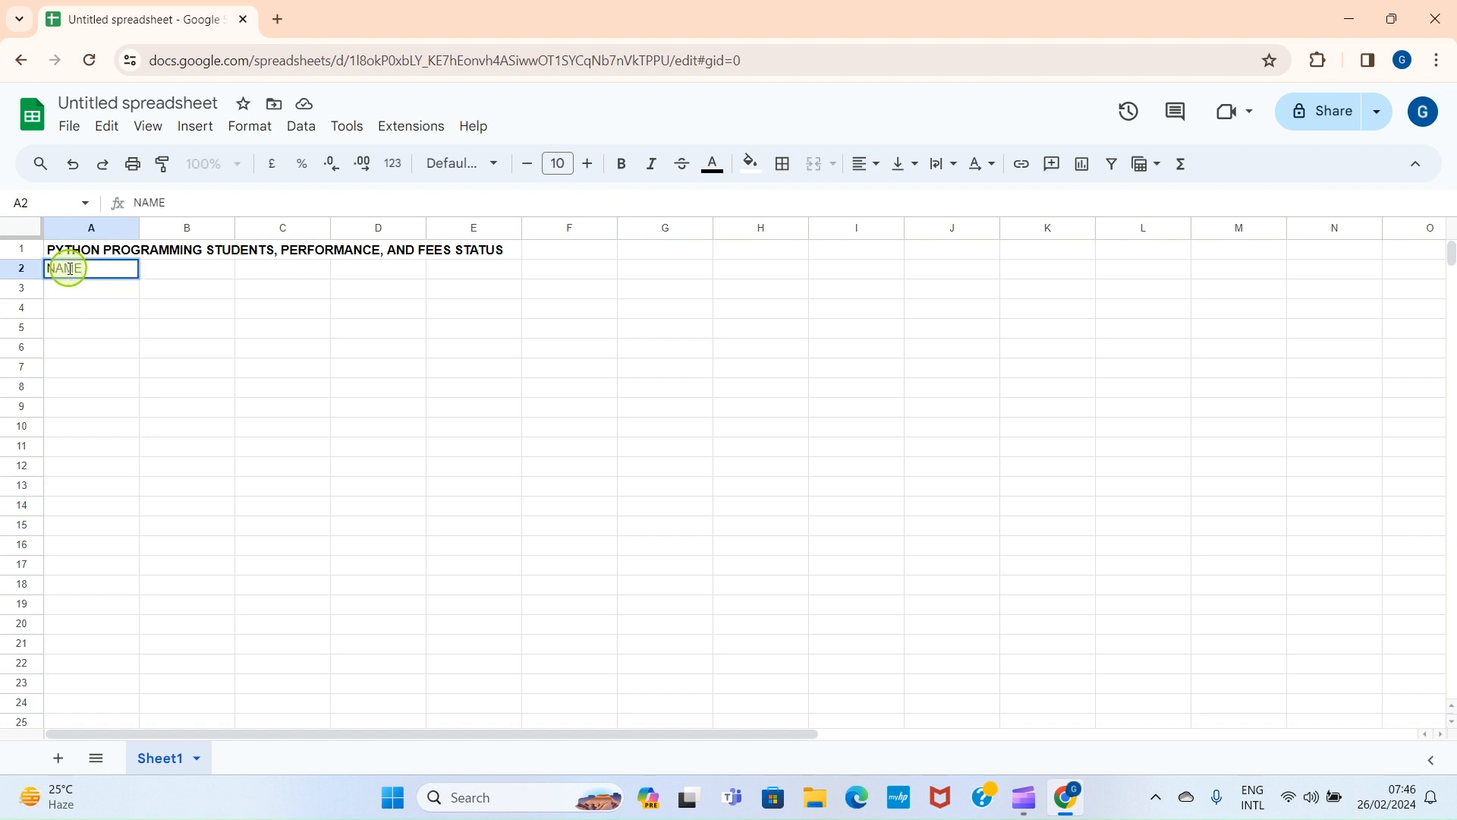
{"action": "left_click", "coordinate": [189, 278]}
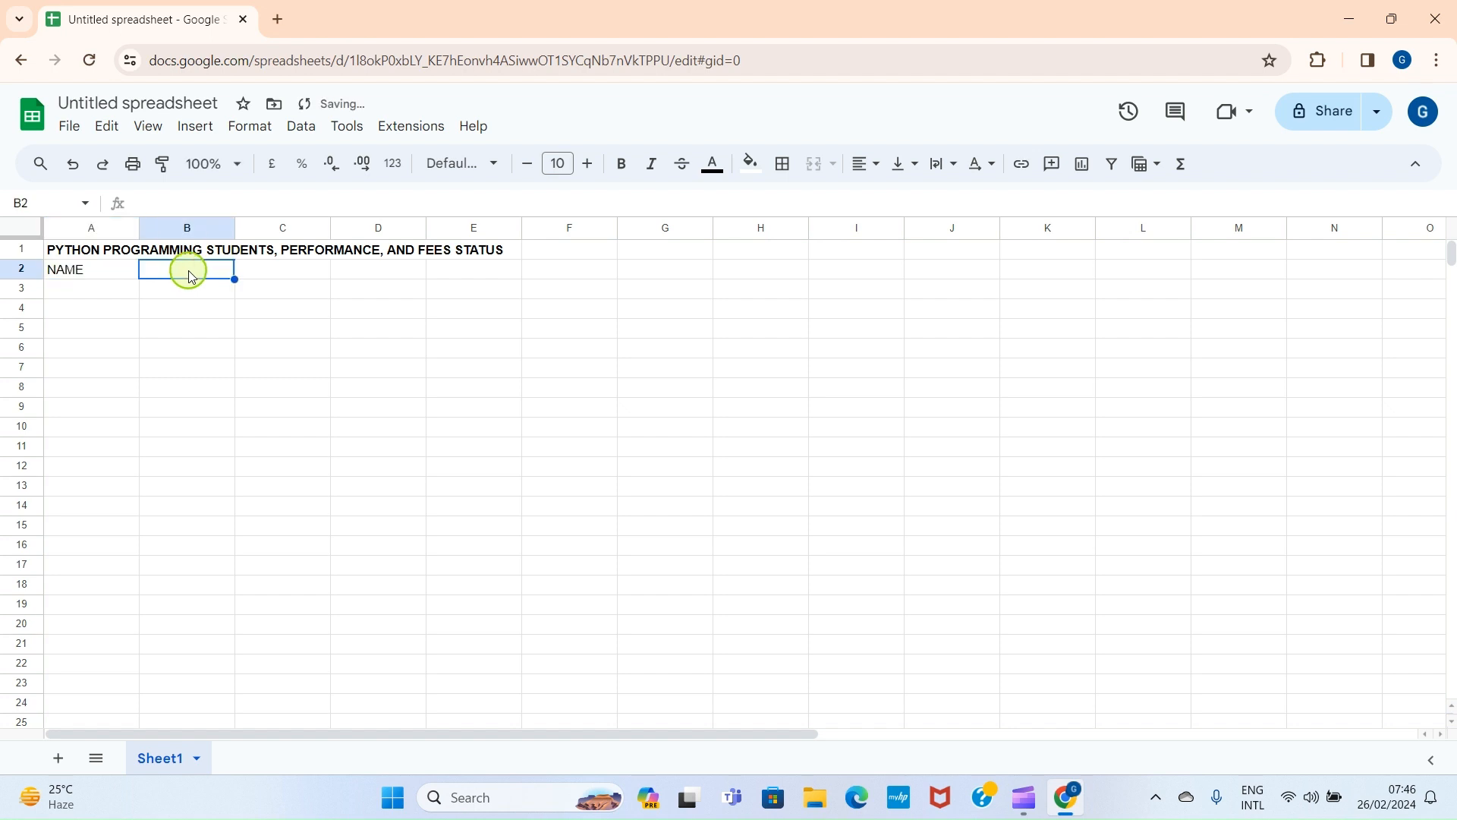
{"action": "type", "text": "PER"}
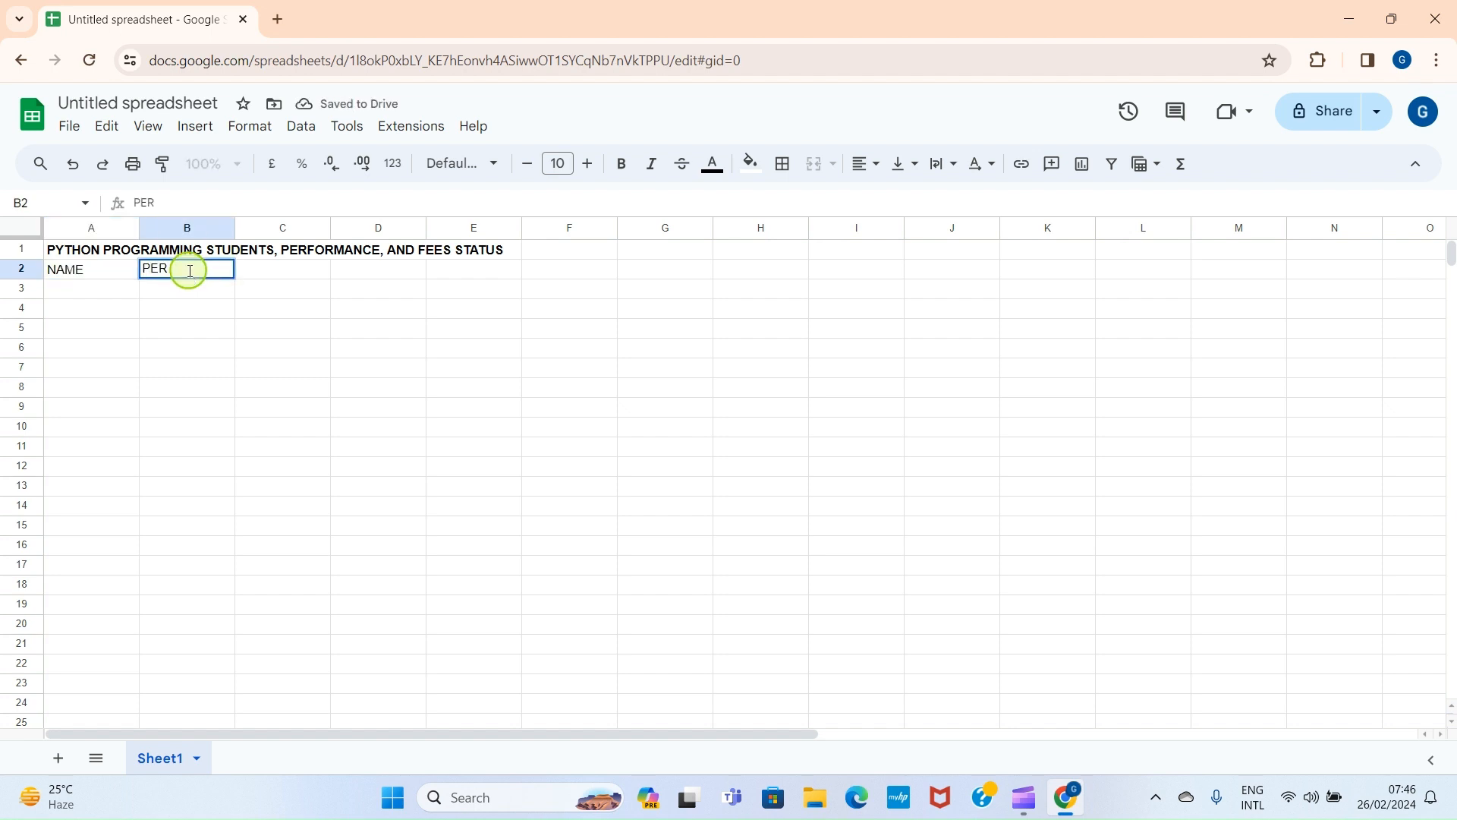
{"action": "type", "text": "FORMANCE"}
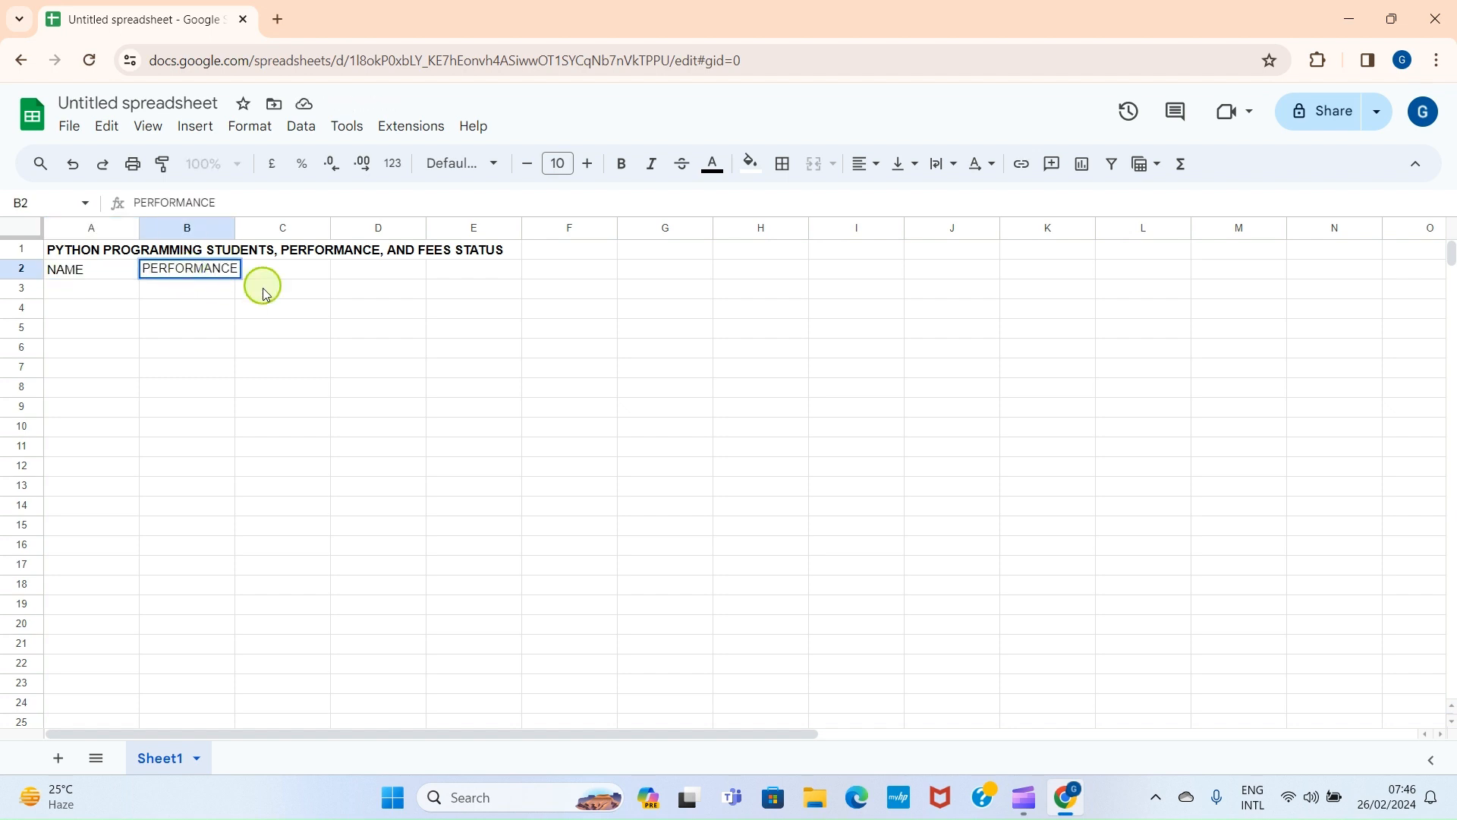
{"action": "left_click", "coordinate": [280, 252]}
{"action": "left_click", "coordinate": [278, 273]}
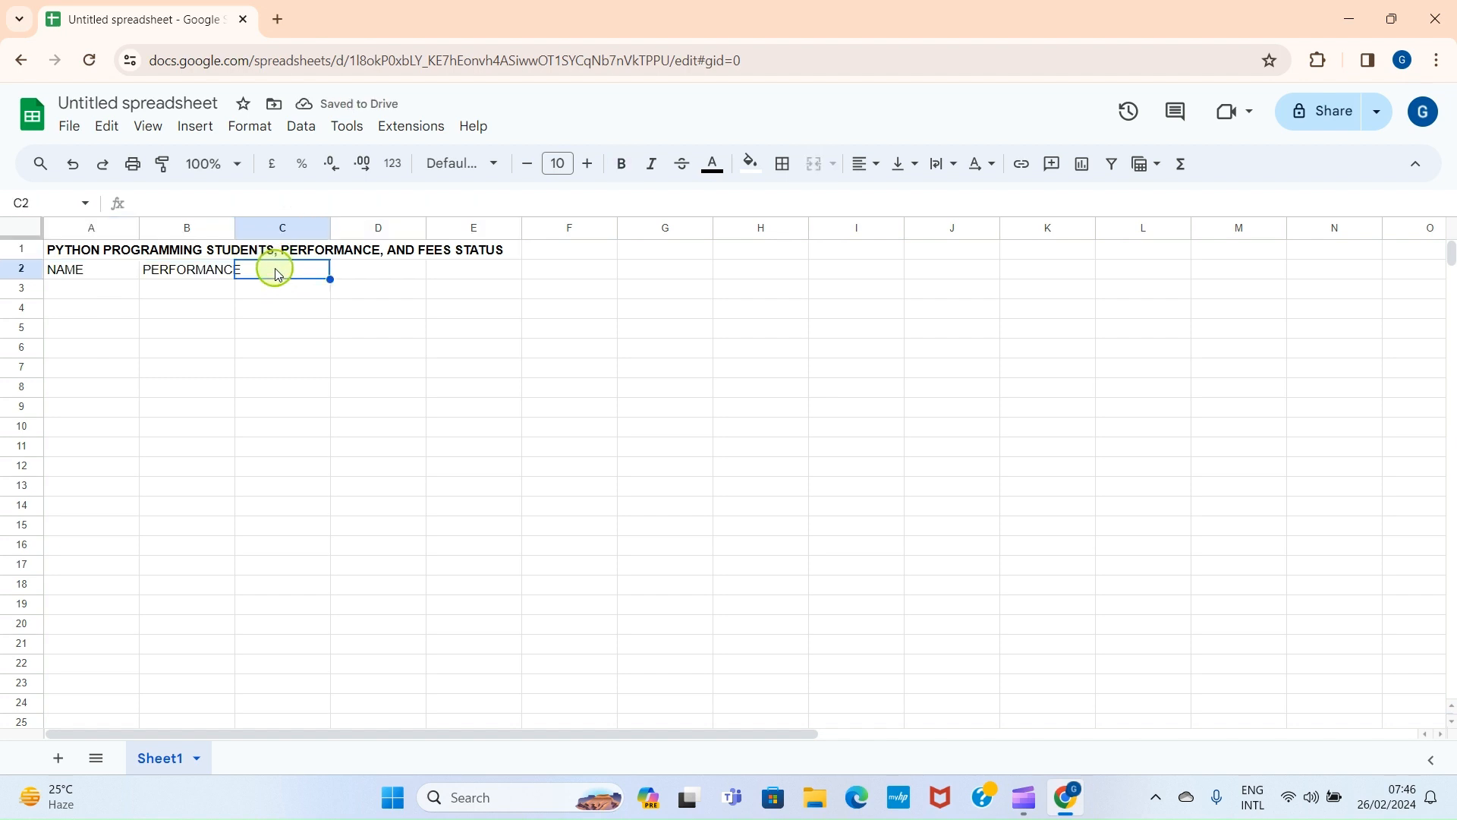
{"action": "type", "text": "PAI"}
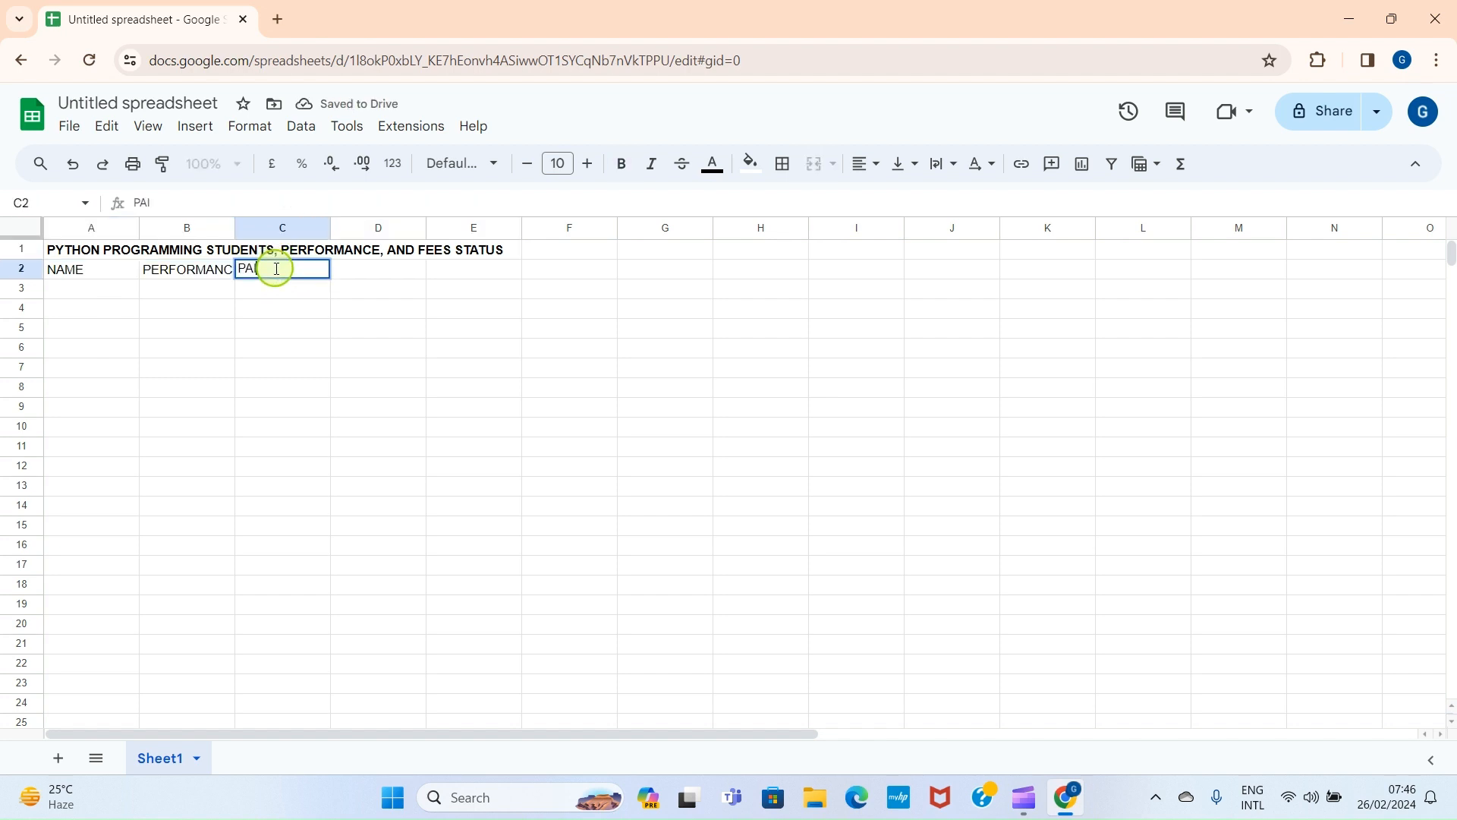
{"action": "type", "text": "D FEES"}
{"action": "left_click", "coordinate": [296, 311]}
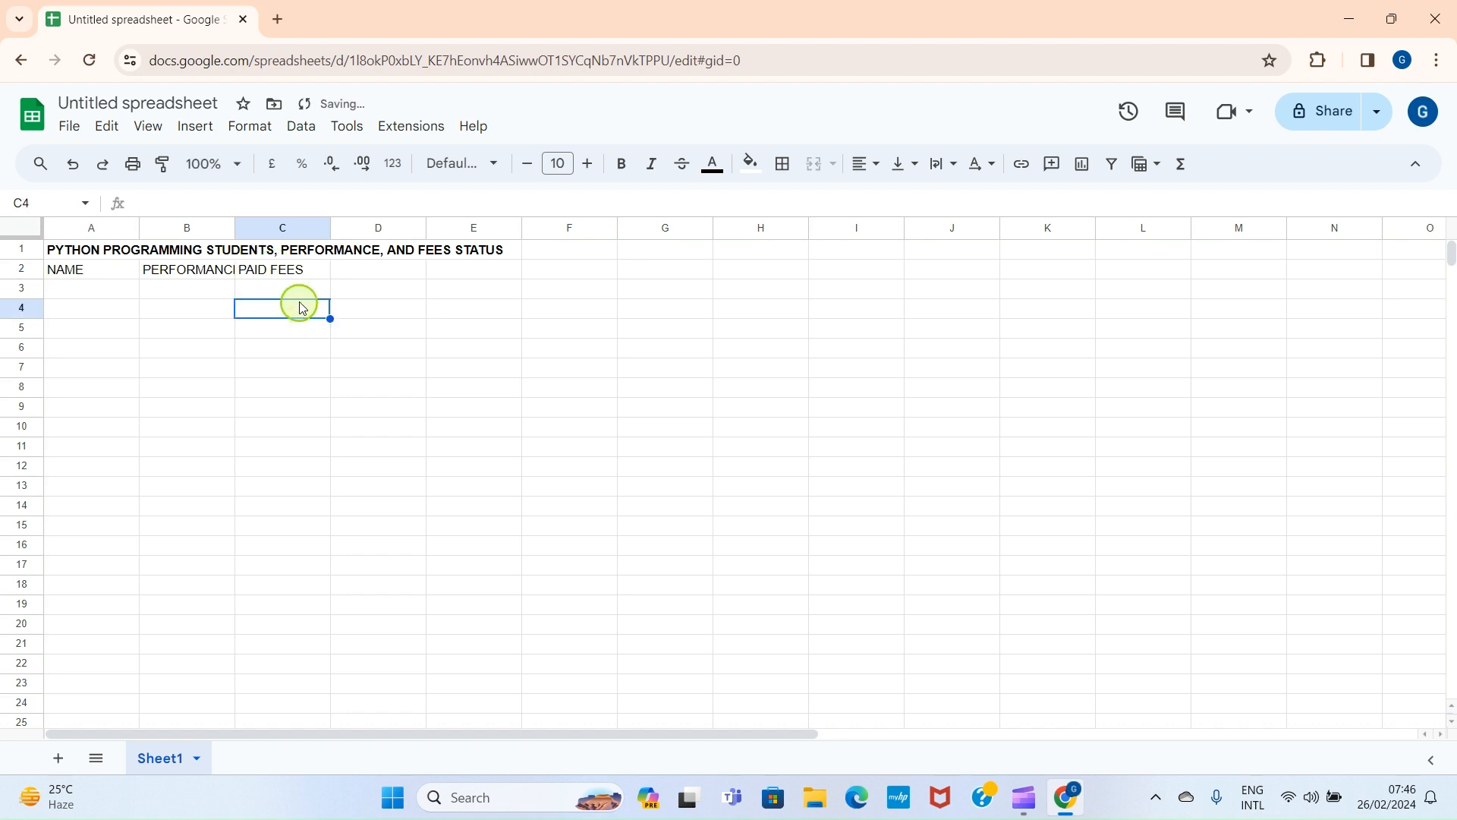
Step: Make the three column headers in cells A2, B2 and C2 bold
{"action": "left_click", "coordinate": [292, 275]}
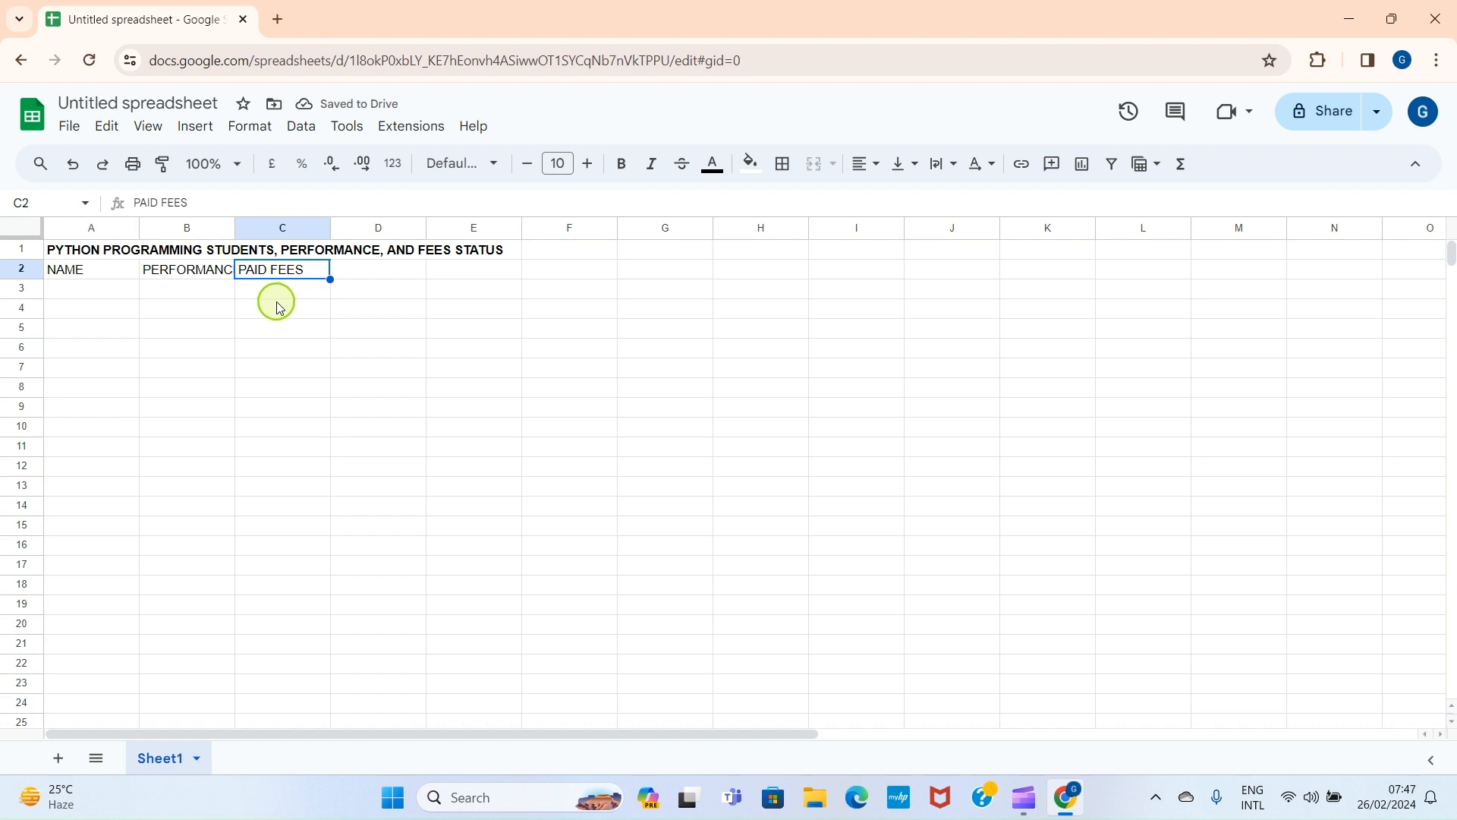
{"action": "left_click", "coordinate": [62, 271]}
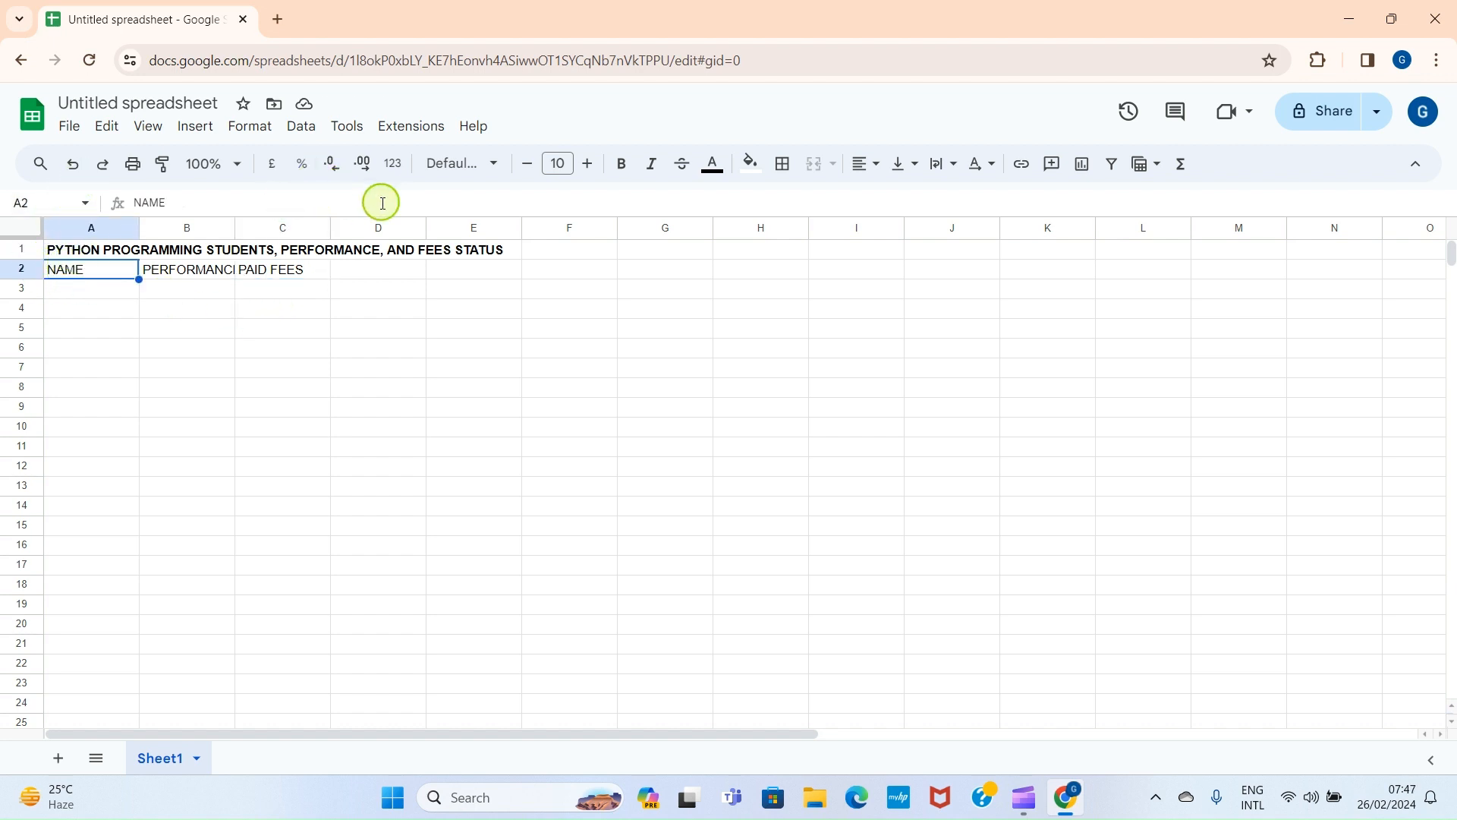
{"action": "left_click", "coordinate": [621, 163]}
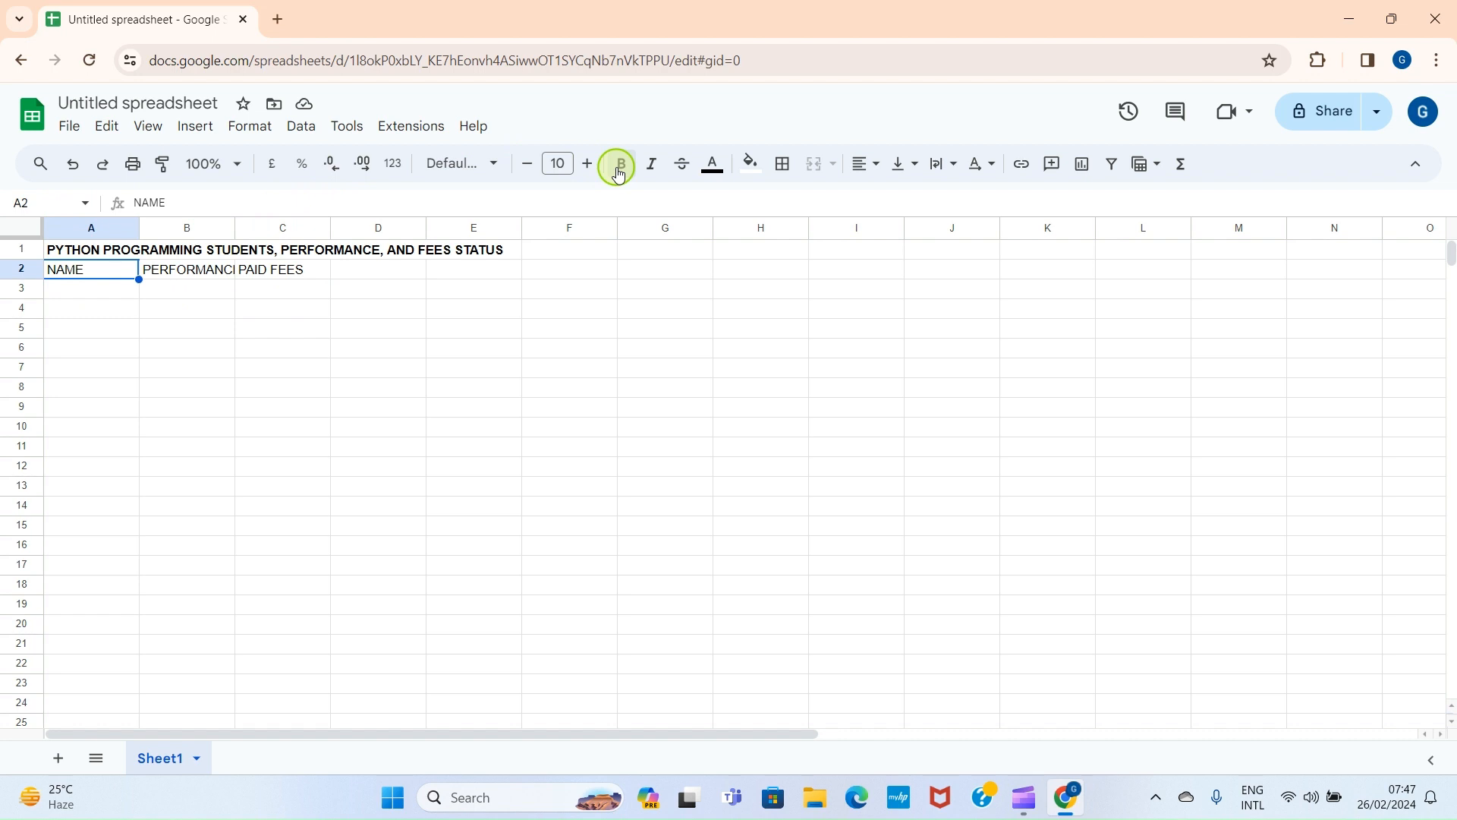
{"action": "left_click", "coordinate": [188, 271]}
{"action": "left_click", "coordinate": [620, 164]}
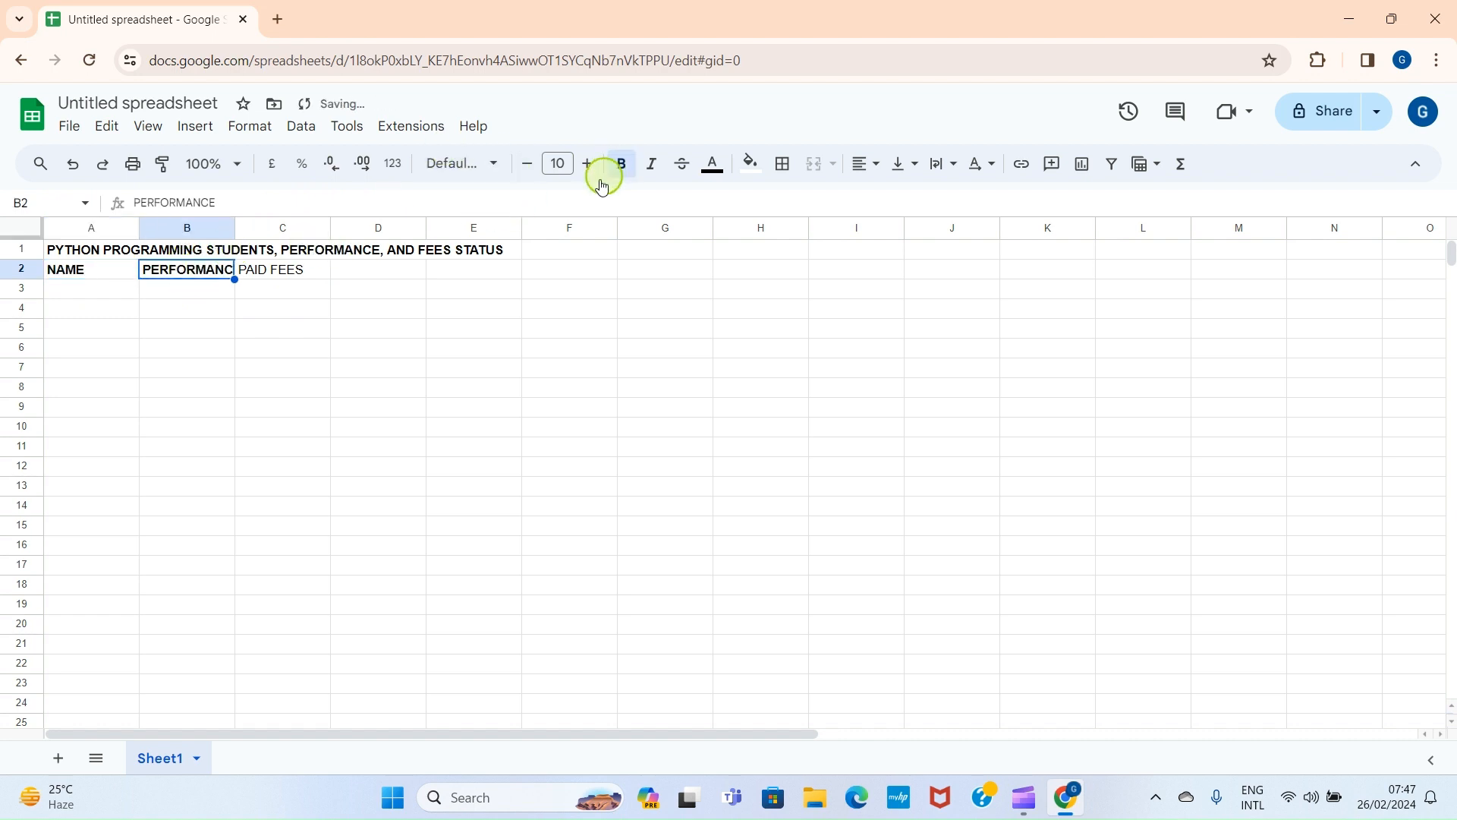
{"action": "left_click", "coordinate": [287, 272]}
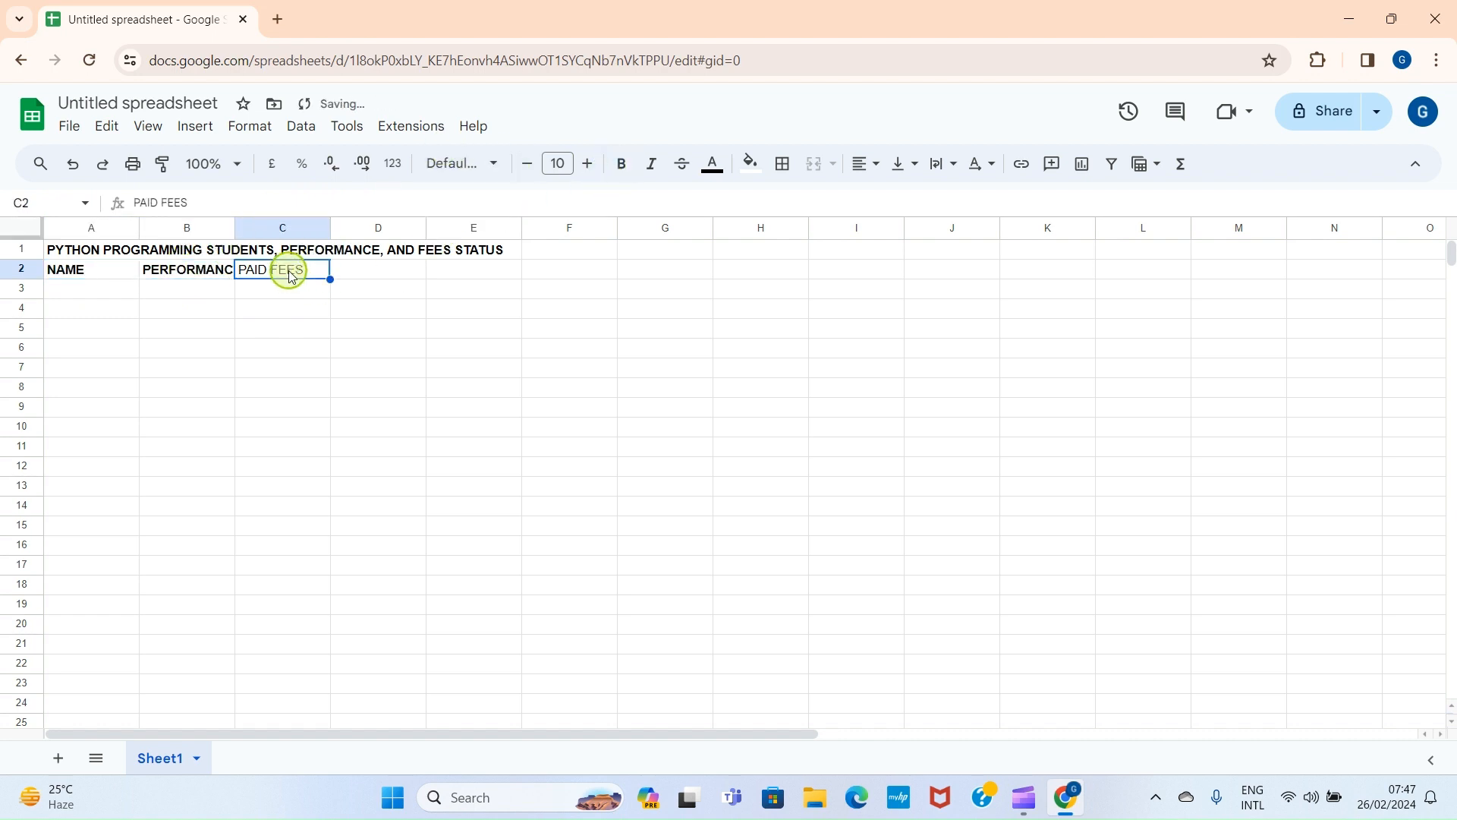
{"action": "left_click", "coordinate": [621, 163]}
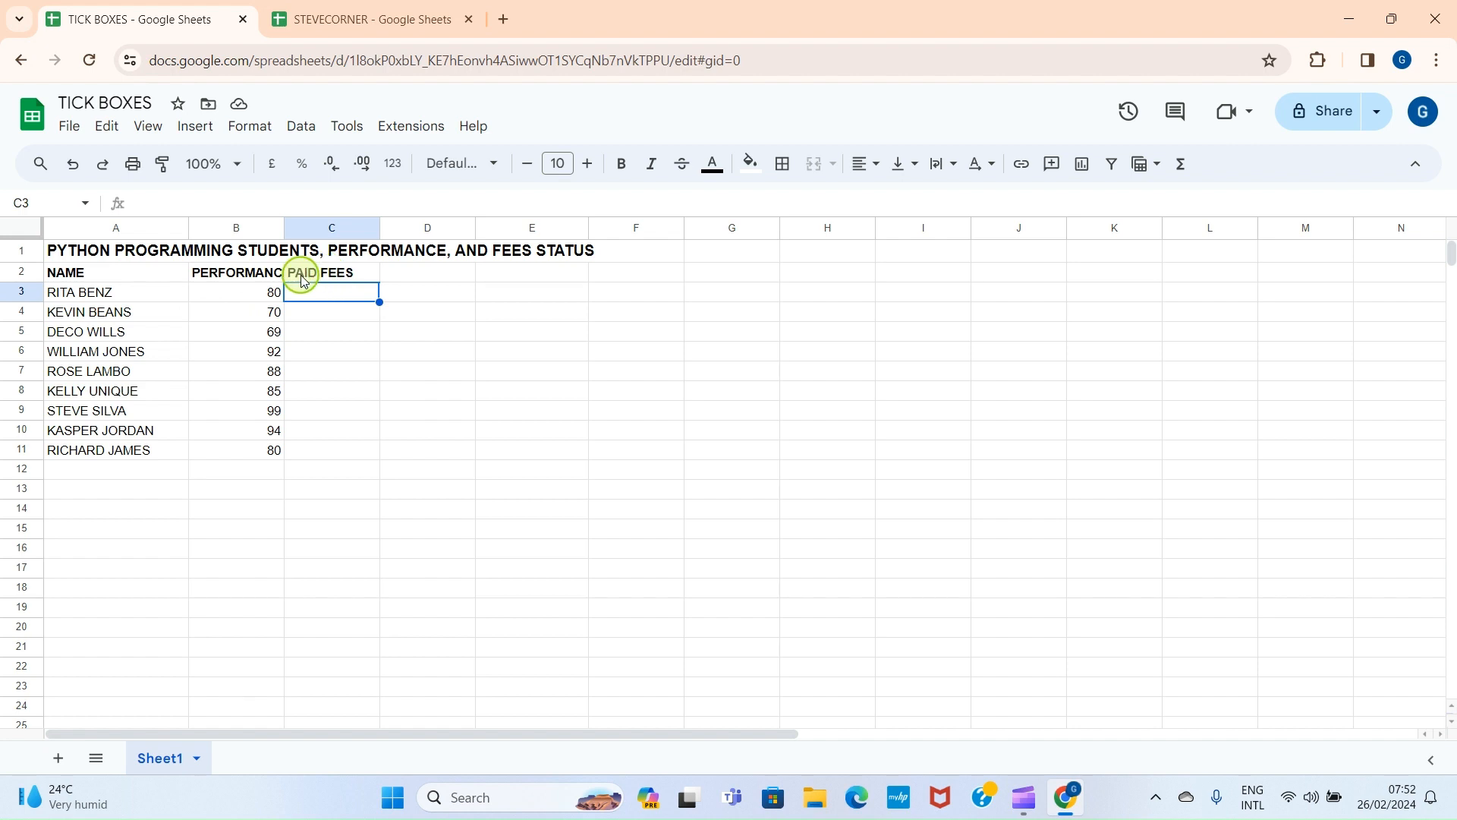
Step: Widen column B slightly so that the whole PERFORMANCE header fits in it
{"action": "left_click", "coordinate": [239, 227]}
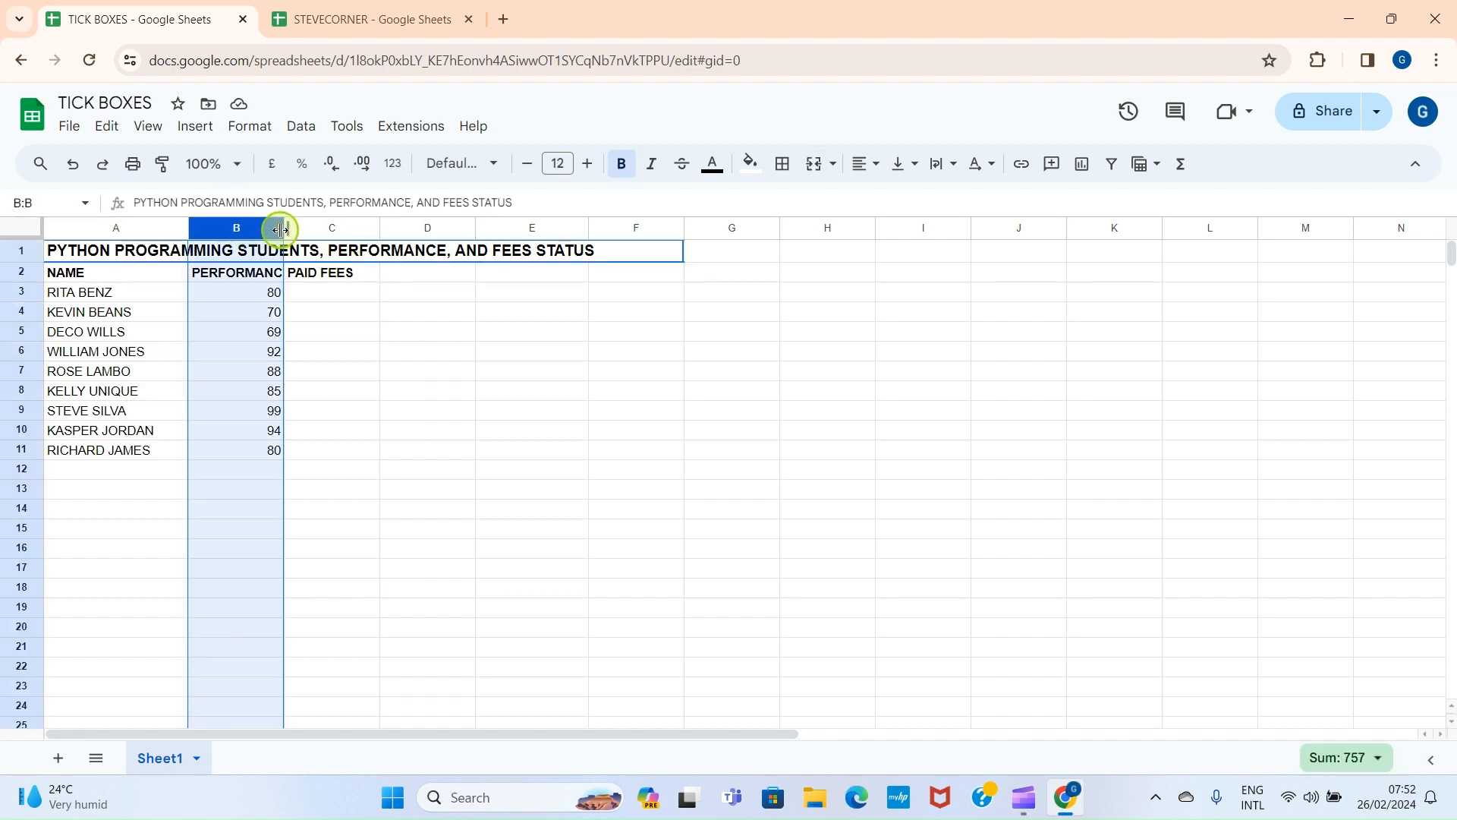
{"action": "left_click_drag", "start_coordinate": [280, 229], "coordinate": [298, 227]}
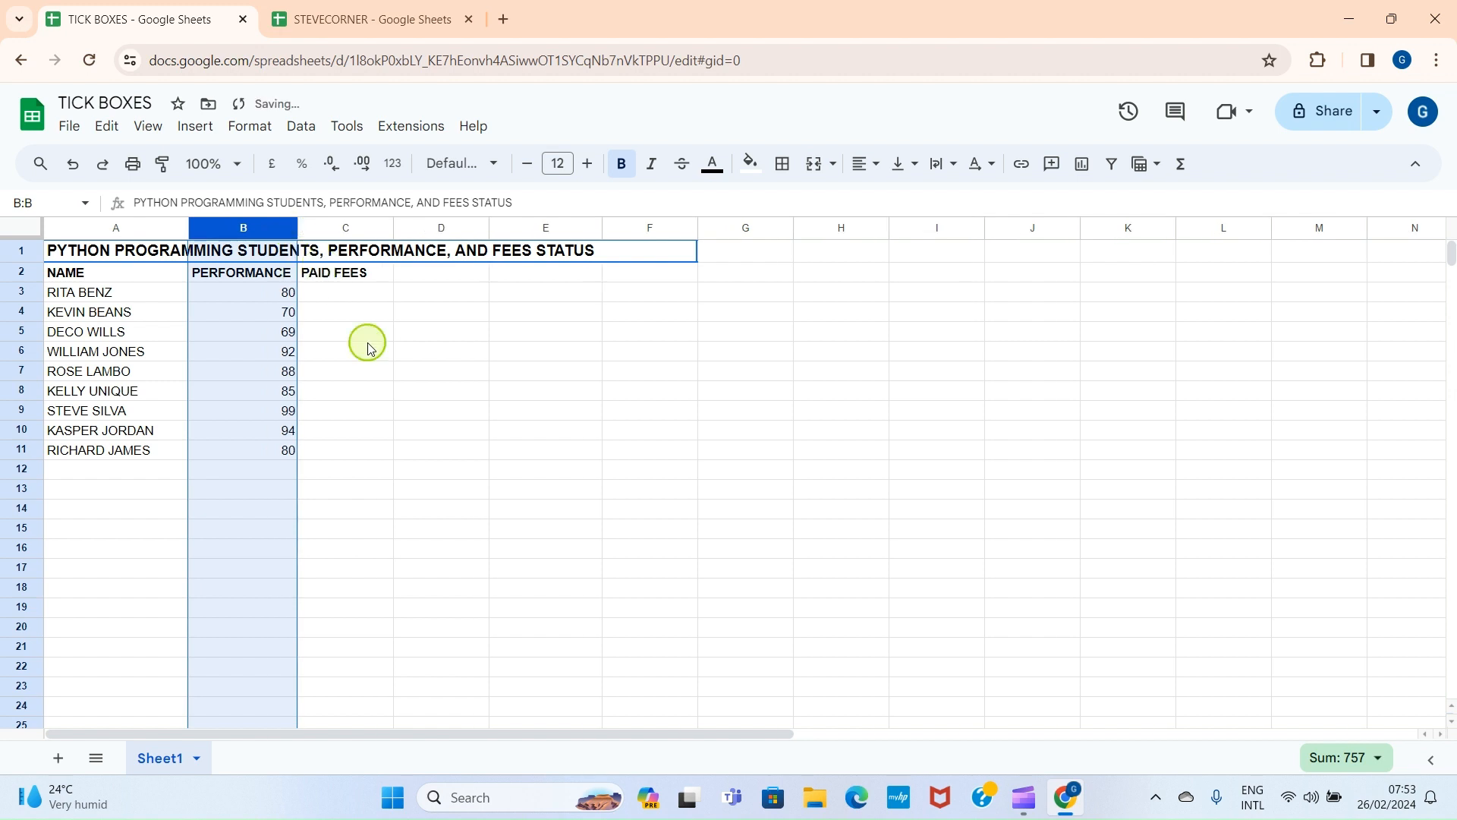
{"action": "left_click", "coordinate": [411, 387]}
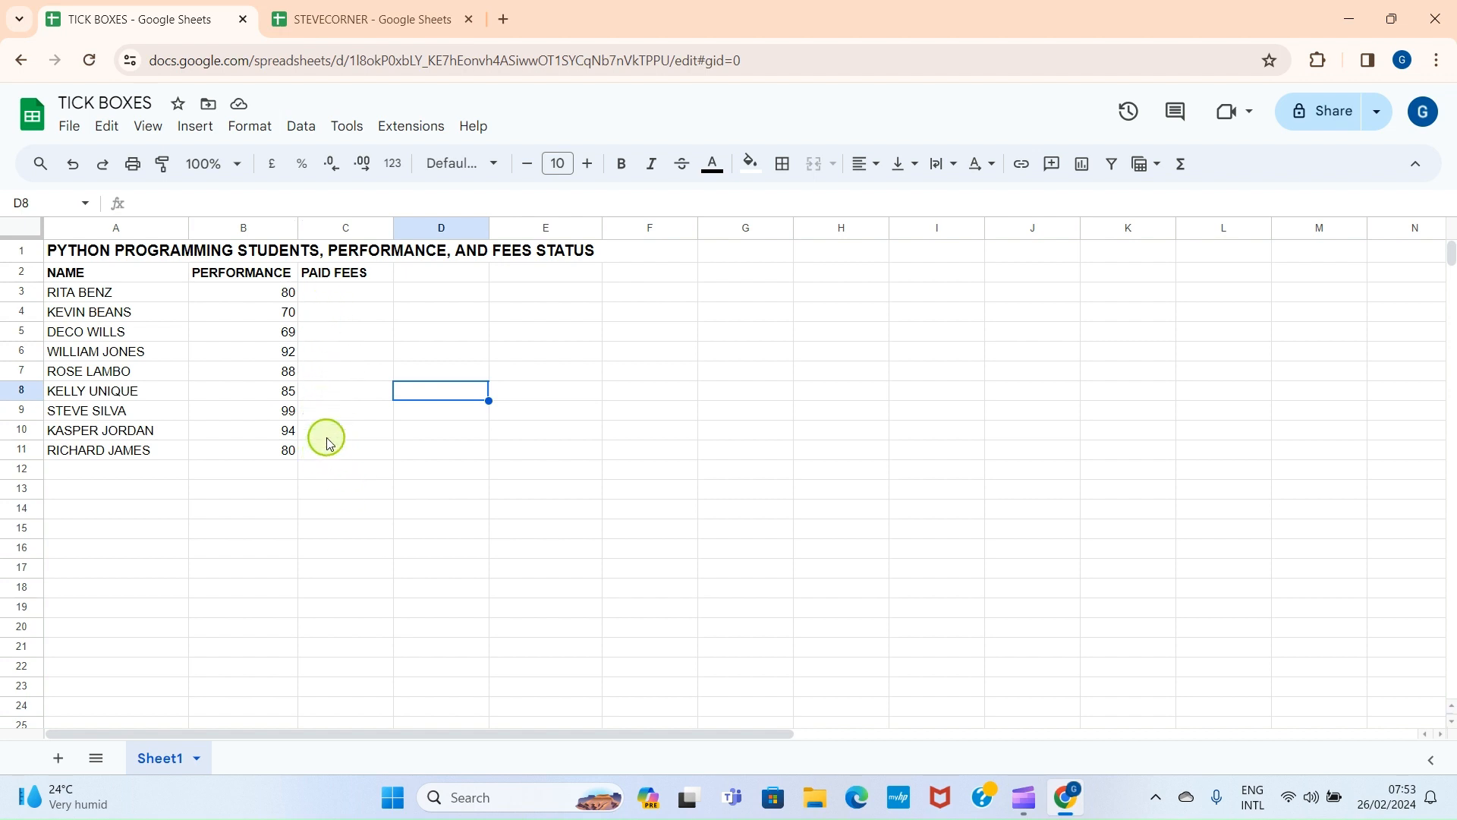
Step: Insert a tick box in each of cells C3 and C4 under the PAID FEES header
{"action": "left_click", "coordinate": [335, 304]}
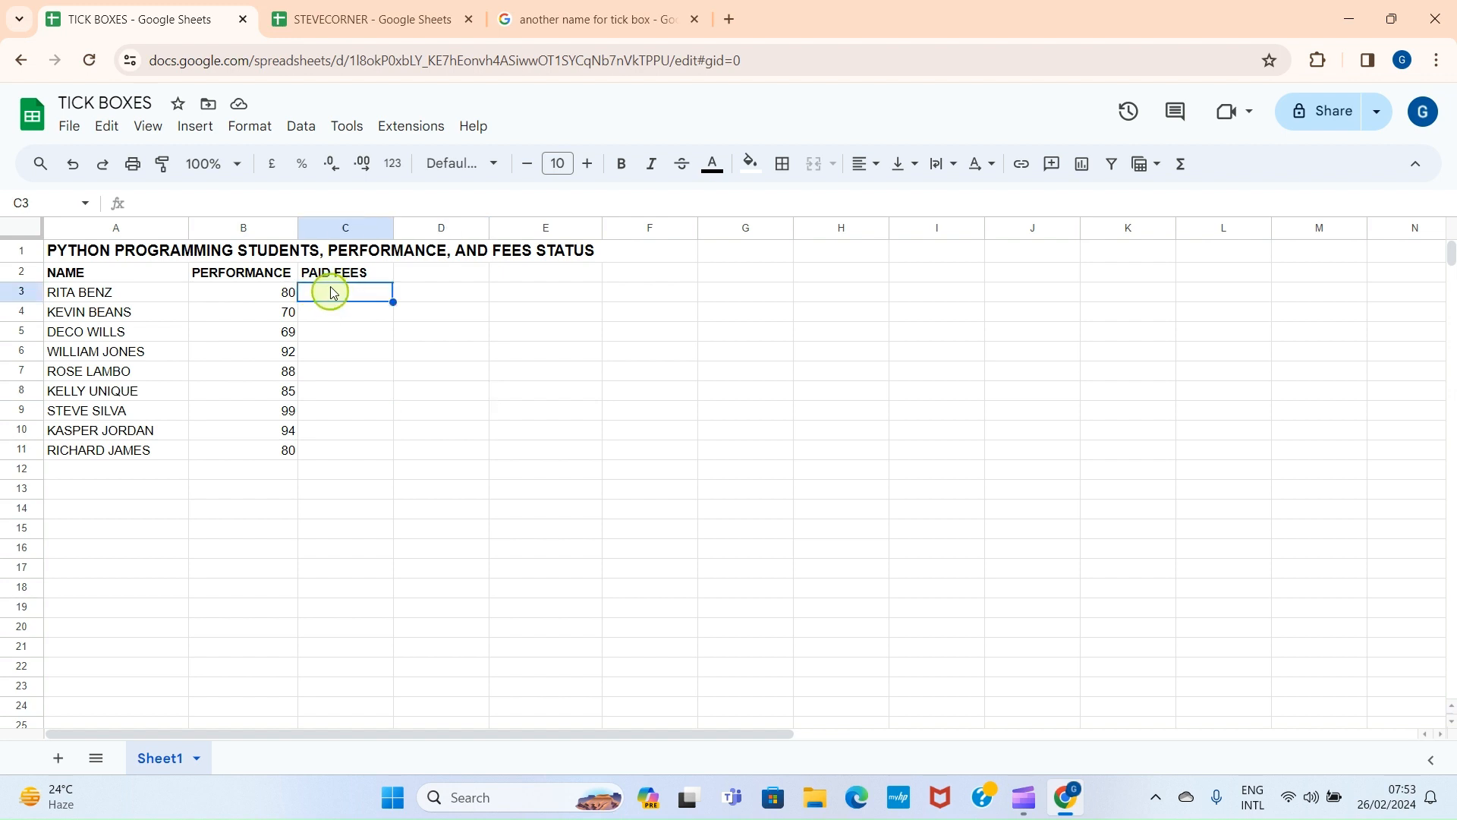
{"action": "left_click", "coordinate": [193, 130]}
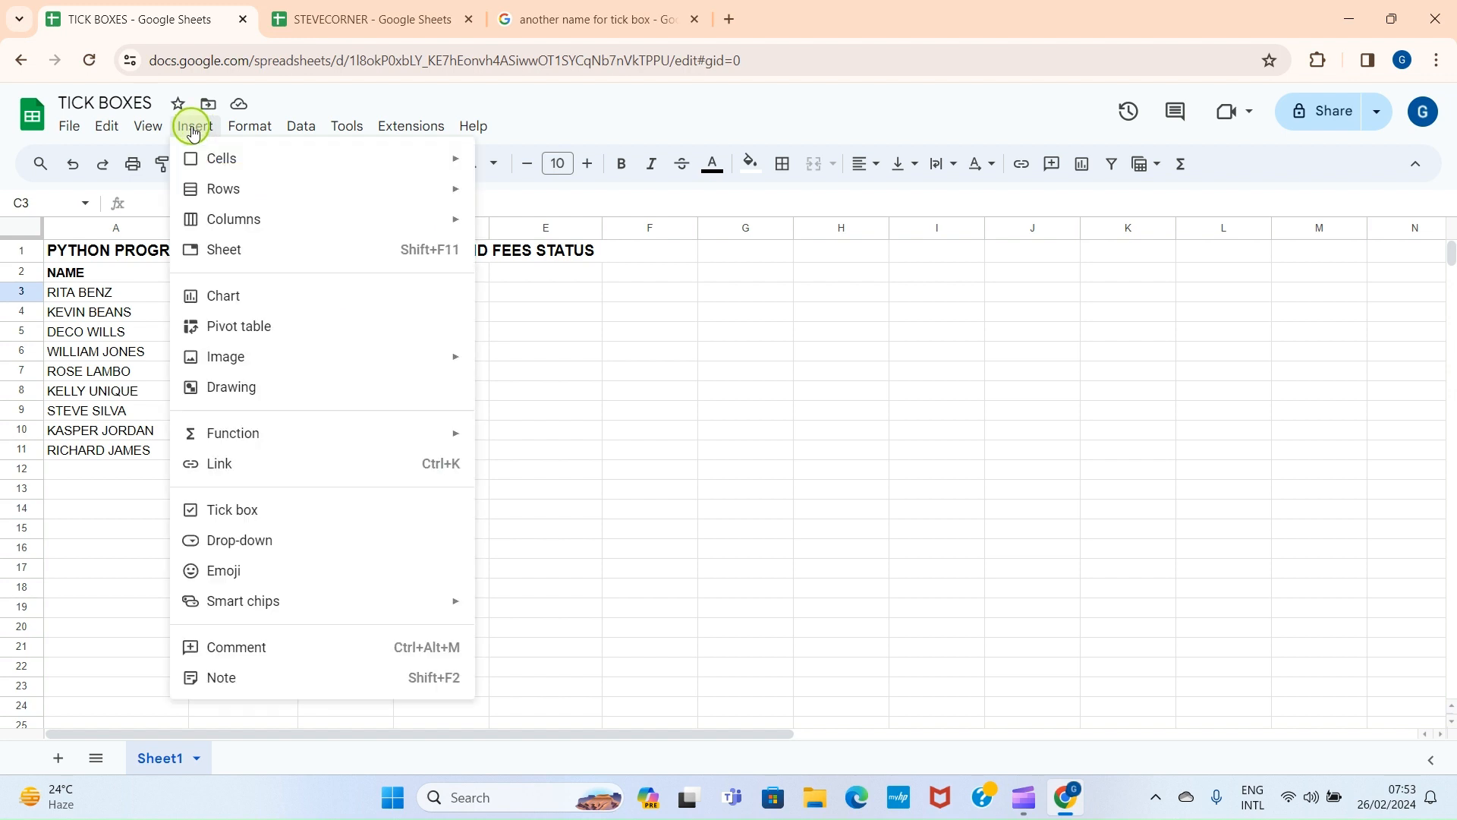
{"action": "left_click", "coordinate": [239, 511]}
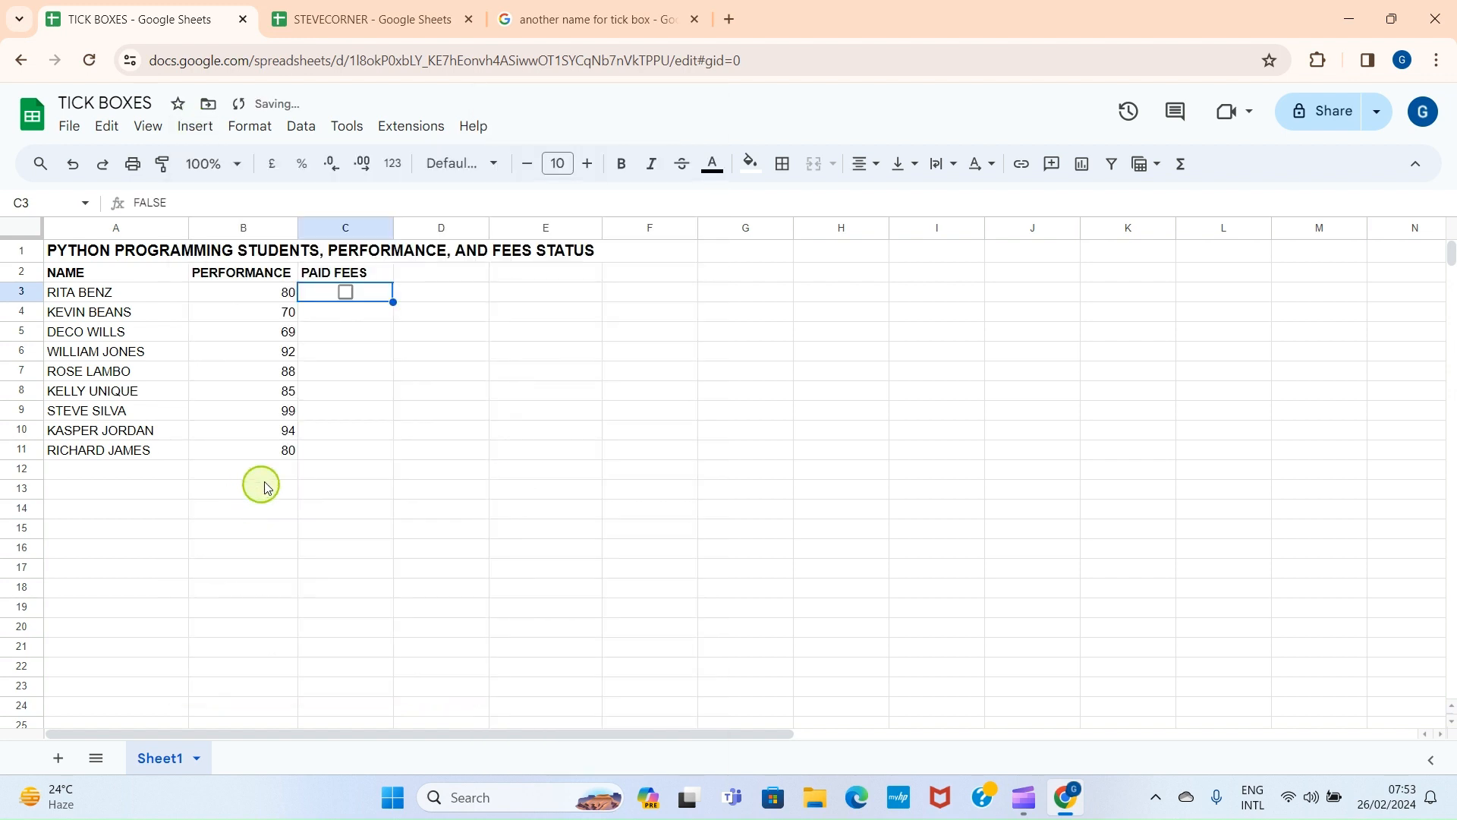
{"action": "left_click", "coordinate": [322, 318]}
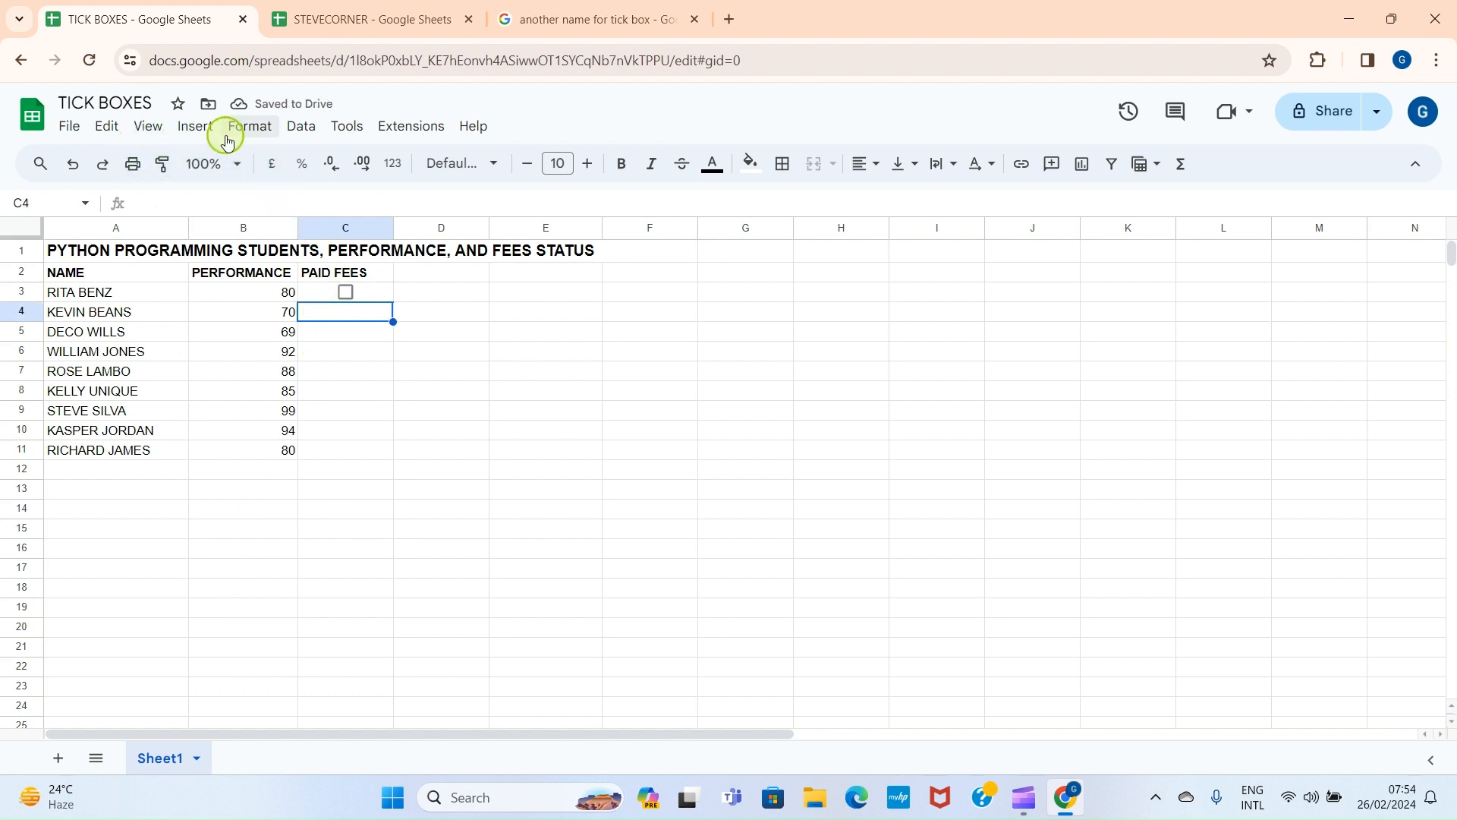
{"action": "left_click", "coordinate": [195, 130]}
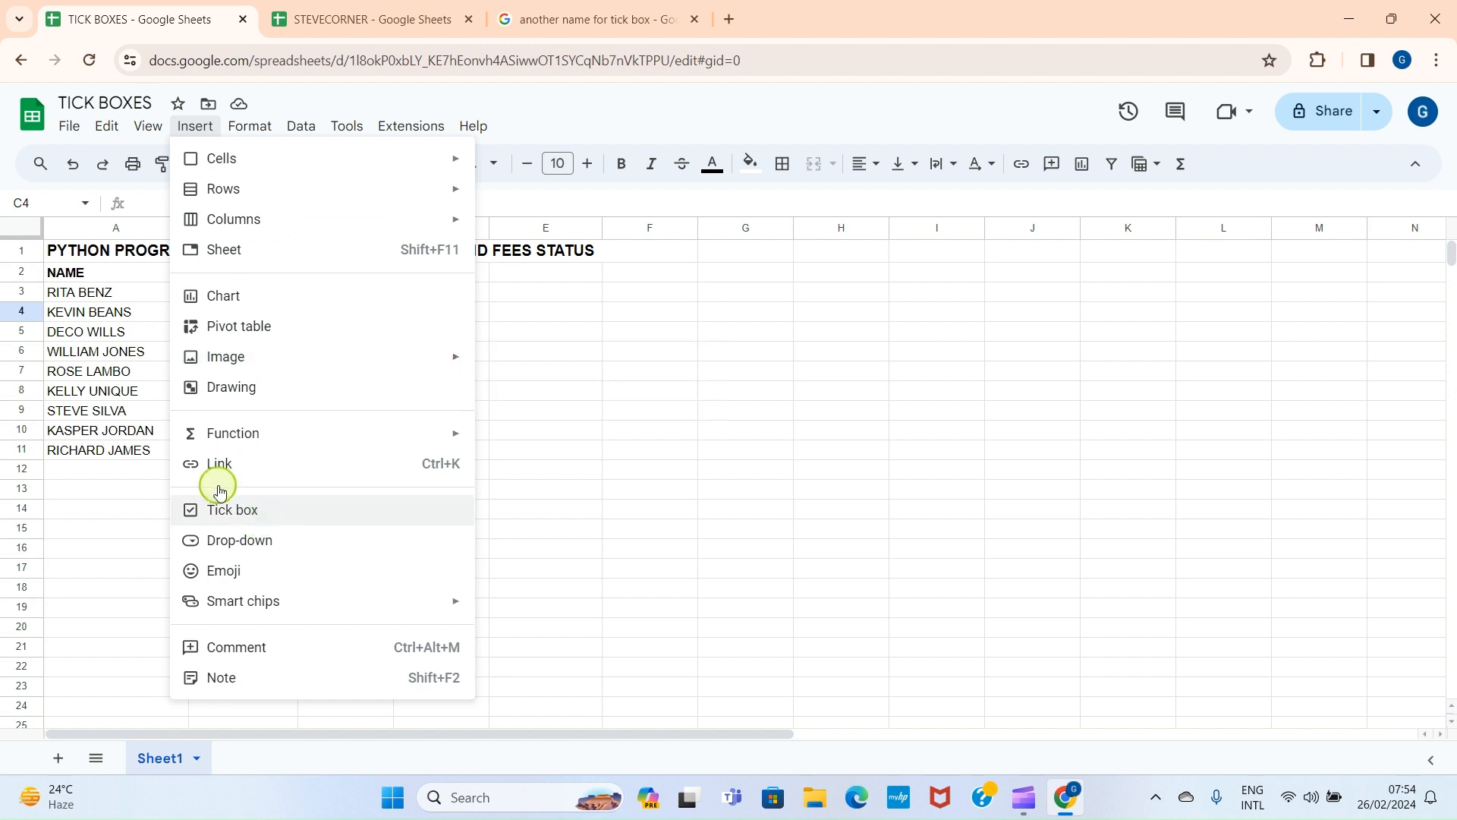
{"action": "left_click", "coordinate": [226, 509]}
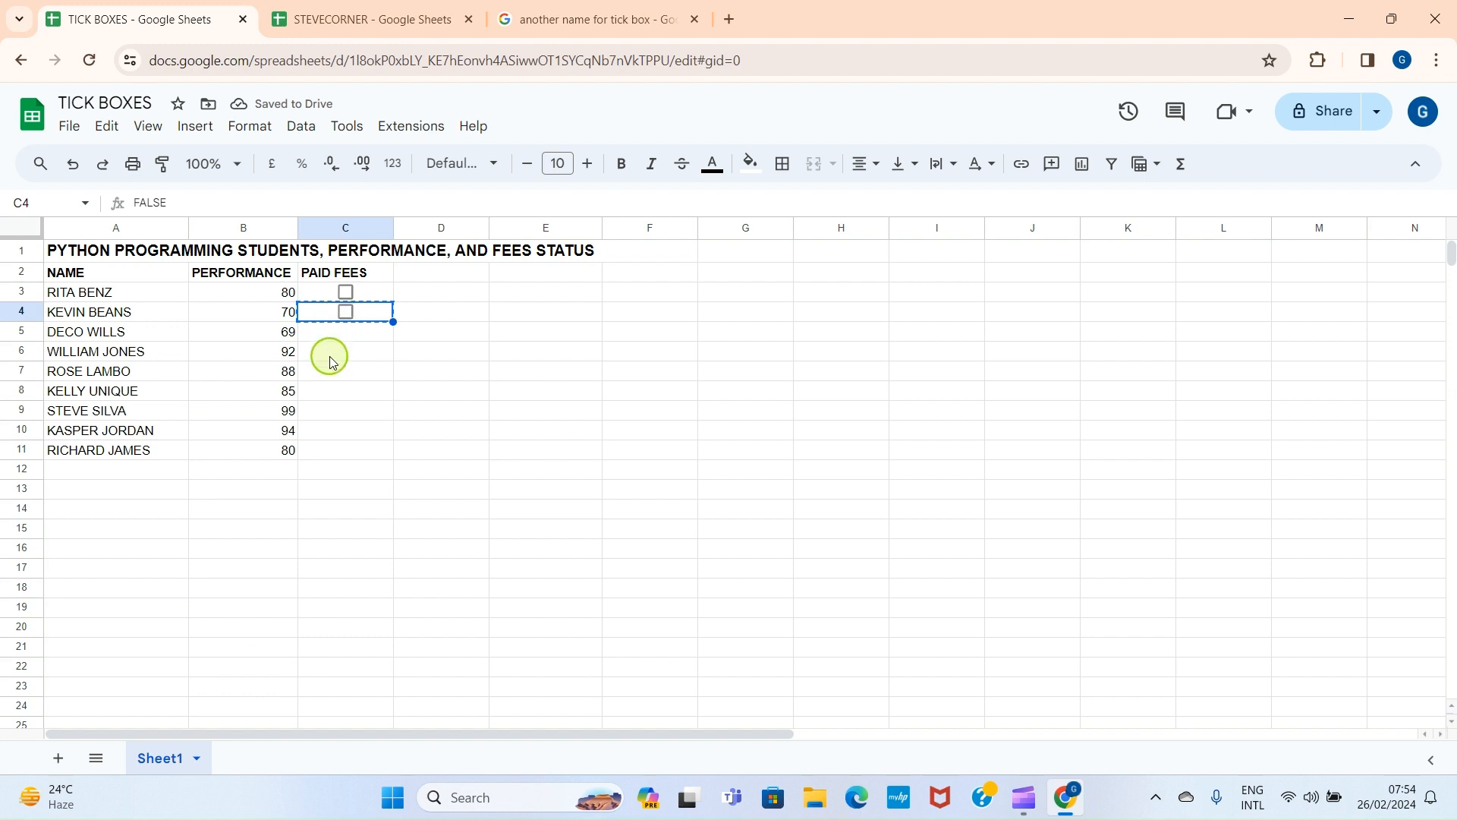
Step: Paste the copied tick box into the remaining student rows of the PAID FEES column, cells C5 to C11
{"action": "left_click", "coordinate": [342, 341]}
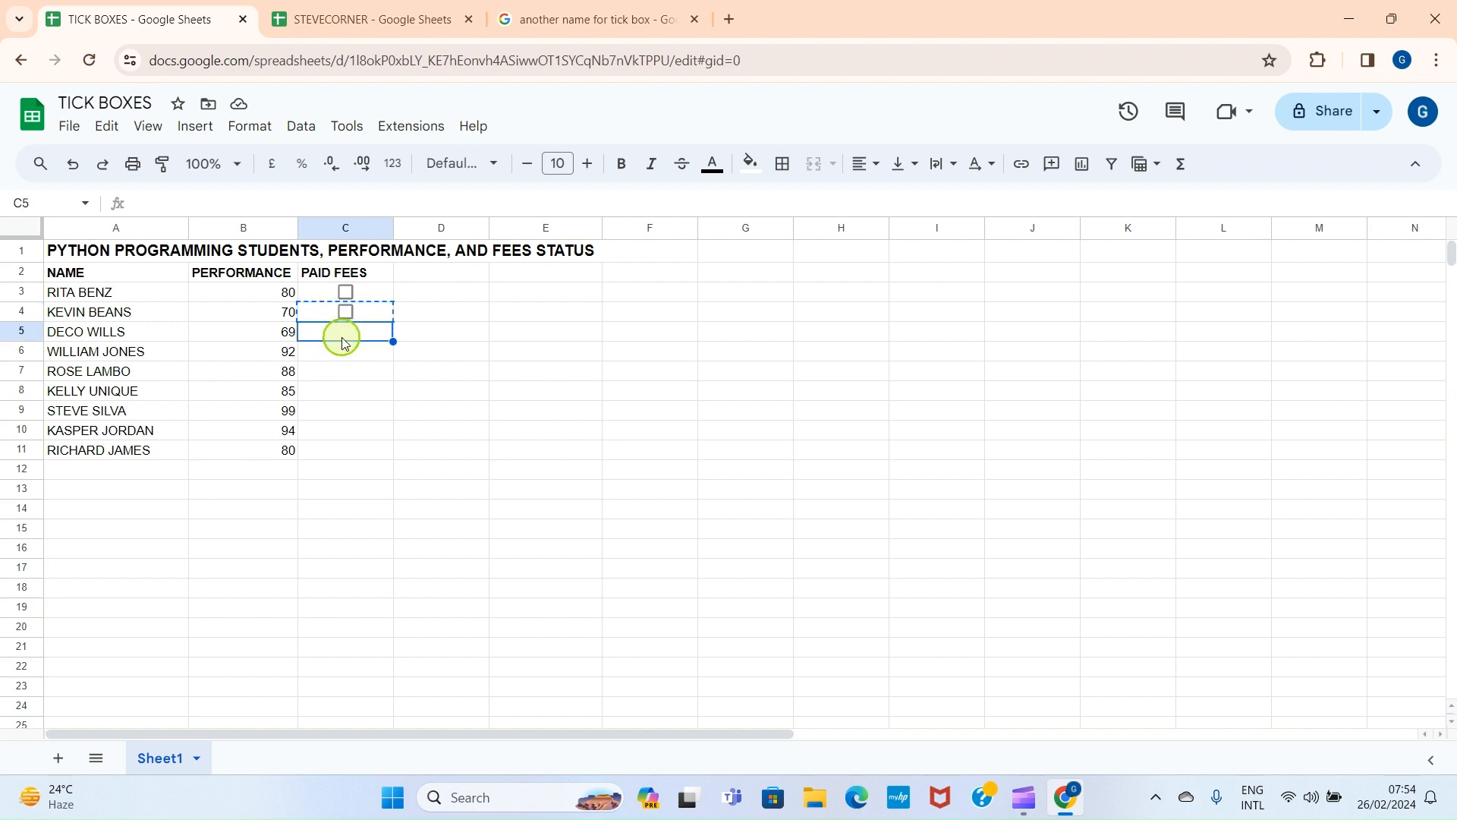
{"action": "key", "text": "ctrl+v"}
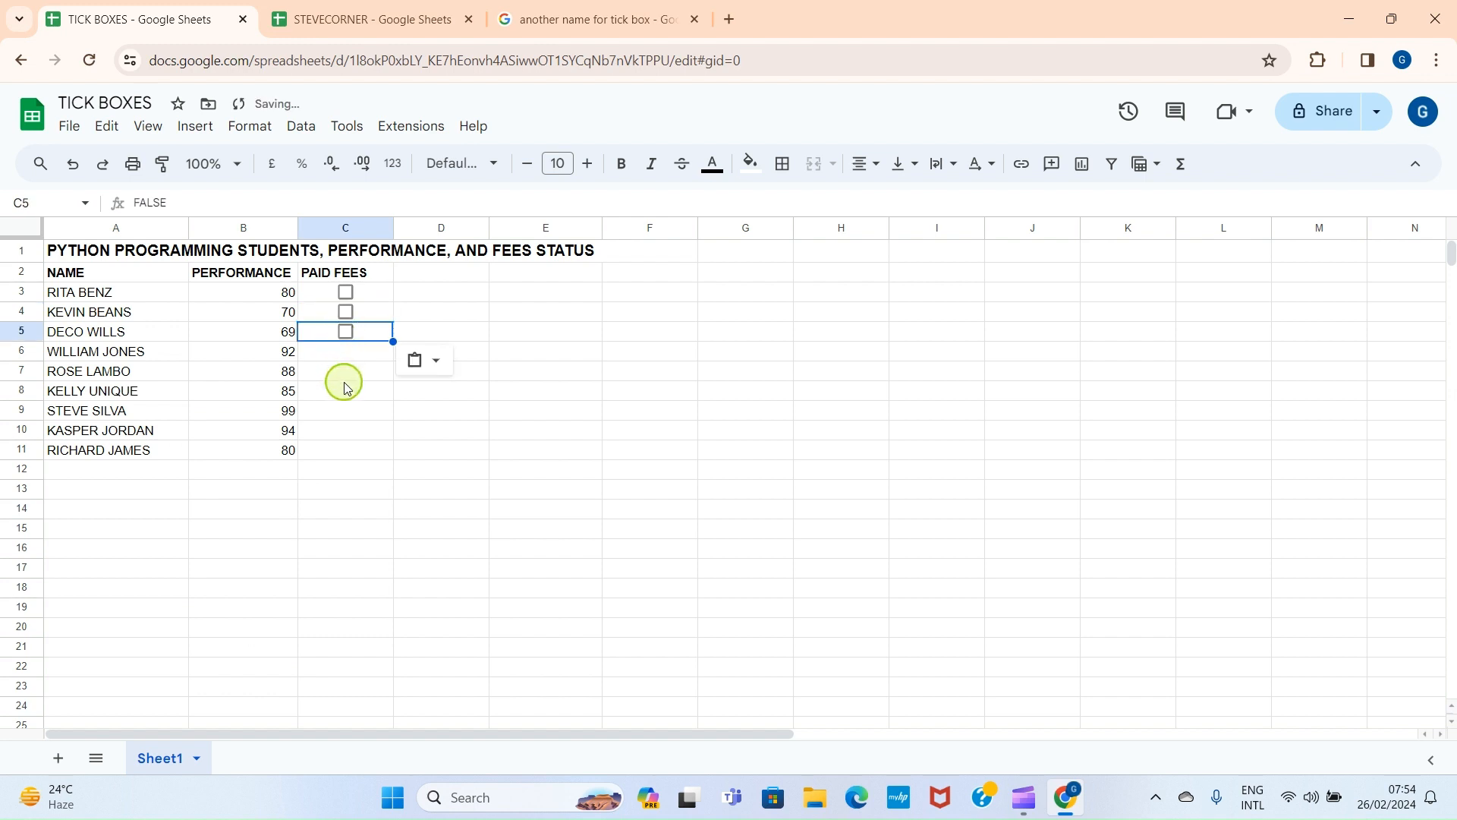
{"action": "left_click", "coordinate": [348, 357]}
{"action": "key", "text": "ctrl+v"}
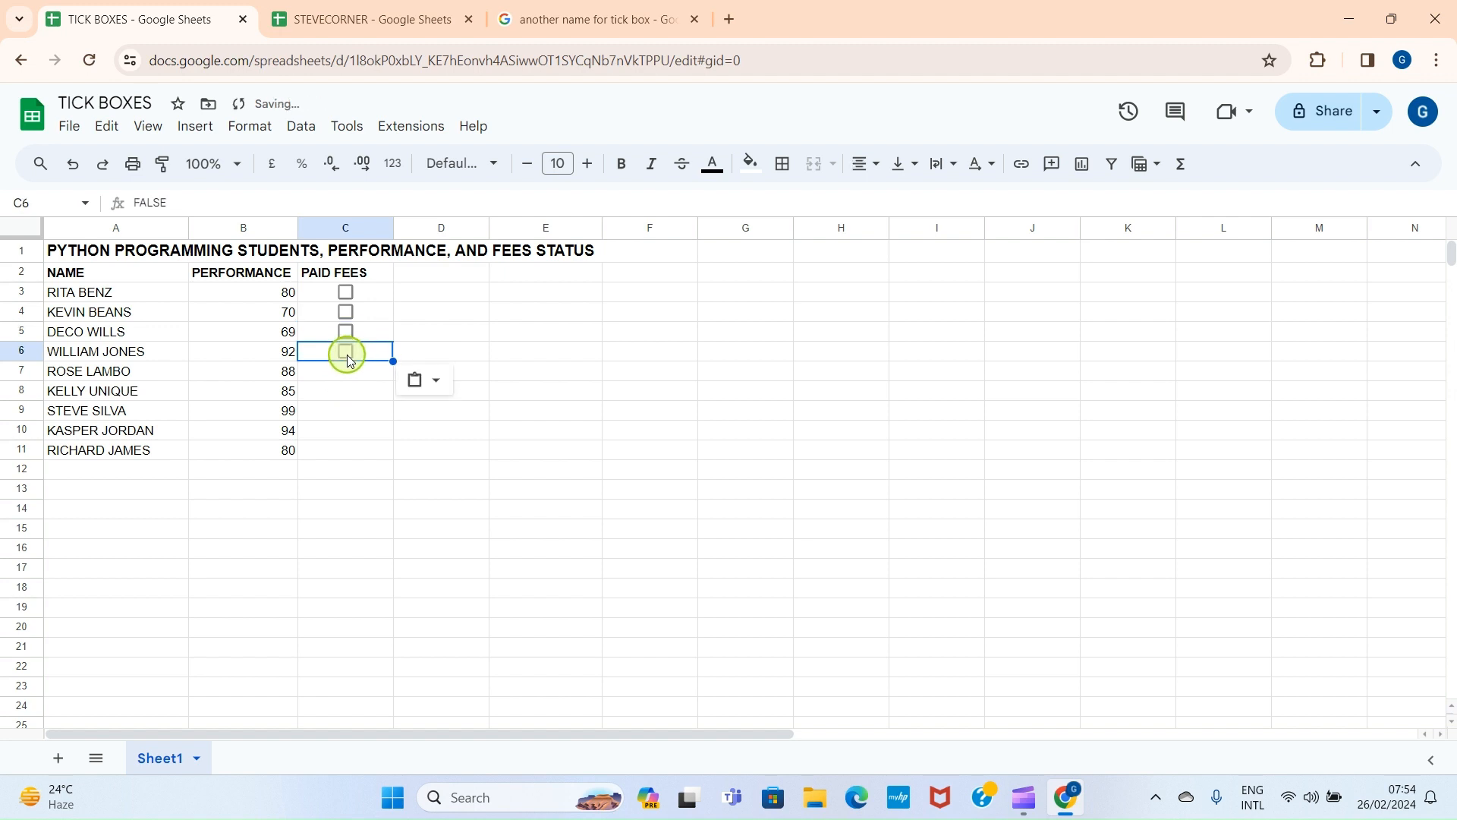
{"action": "left_click", "coordinate": [288, 375]}
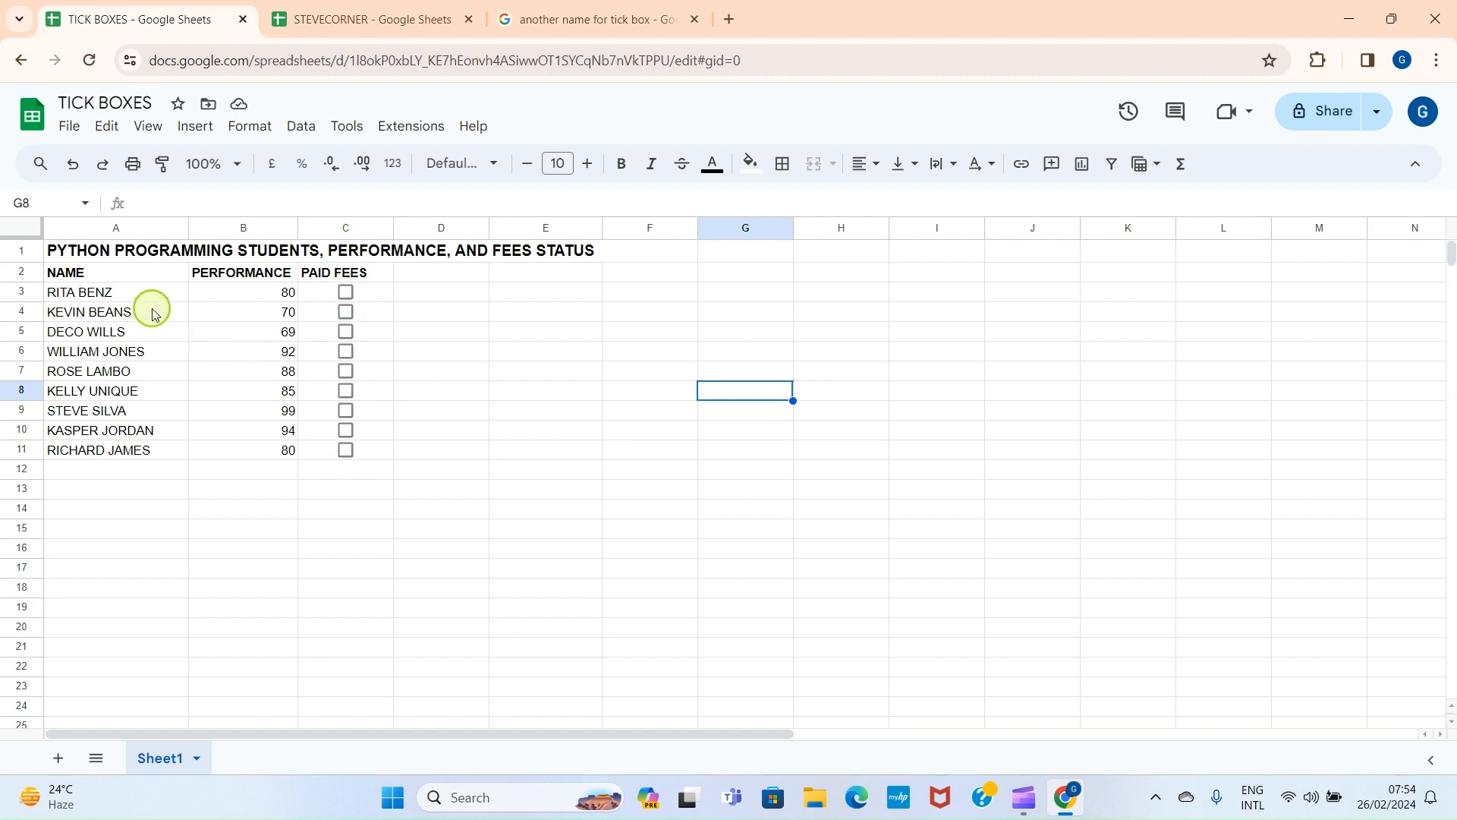
Step: Mark fees as paid by ticking the boxes in cells C3, C9, C10, C11, C6 and C7
{"action": "left_click", "coordinate": [346, 293]}
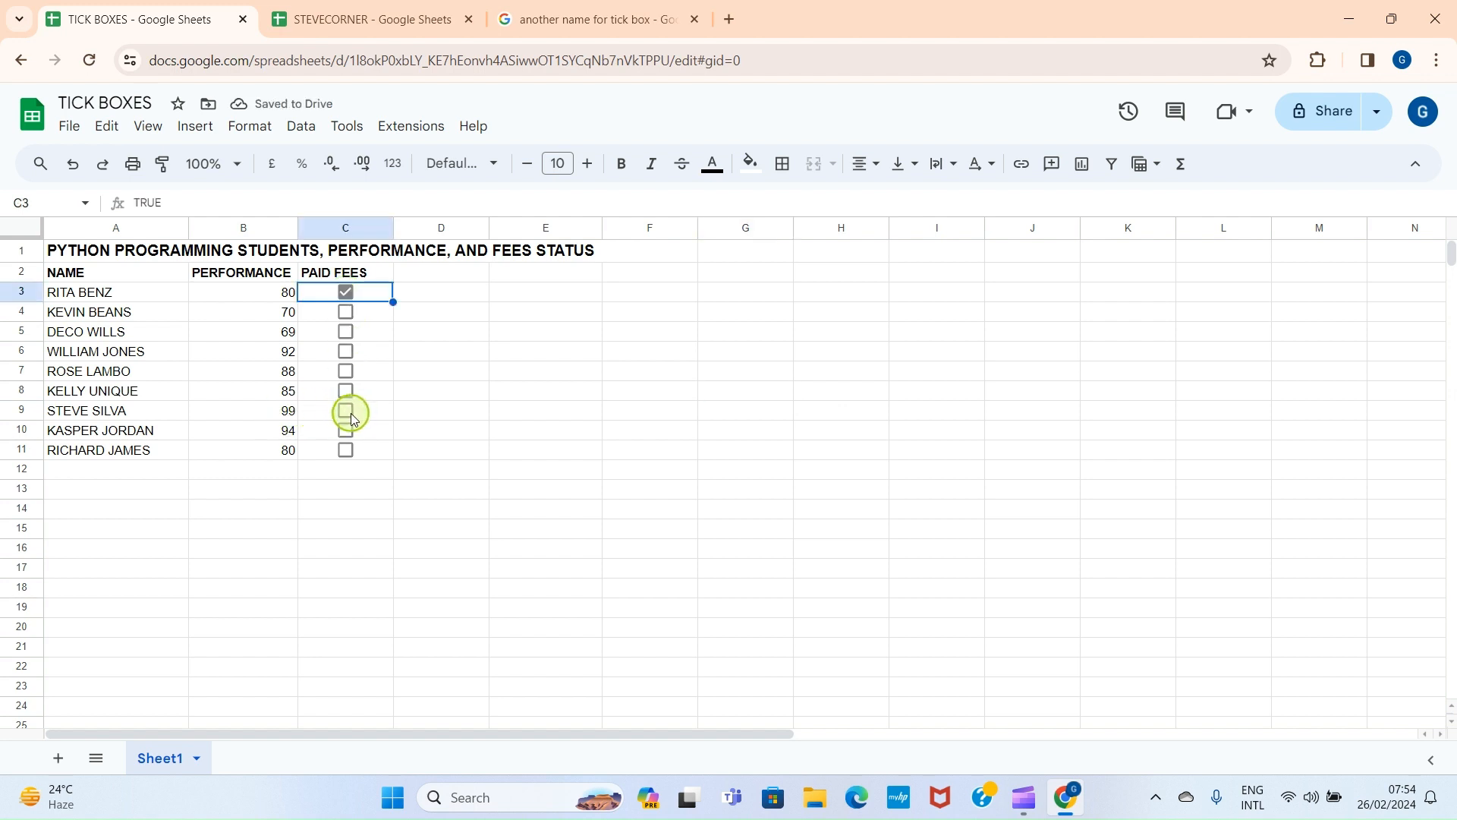
{"action": "left_click", "coordinate": [350, 413]}
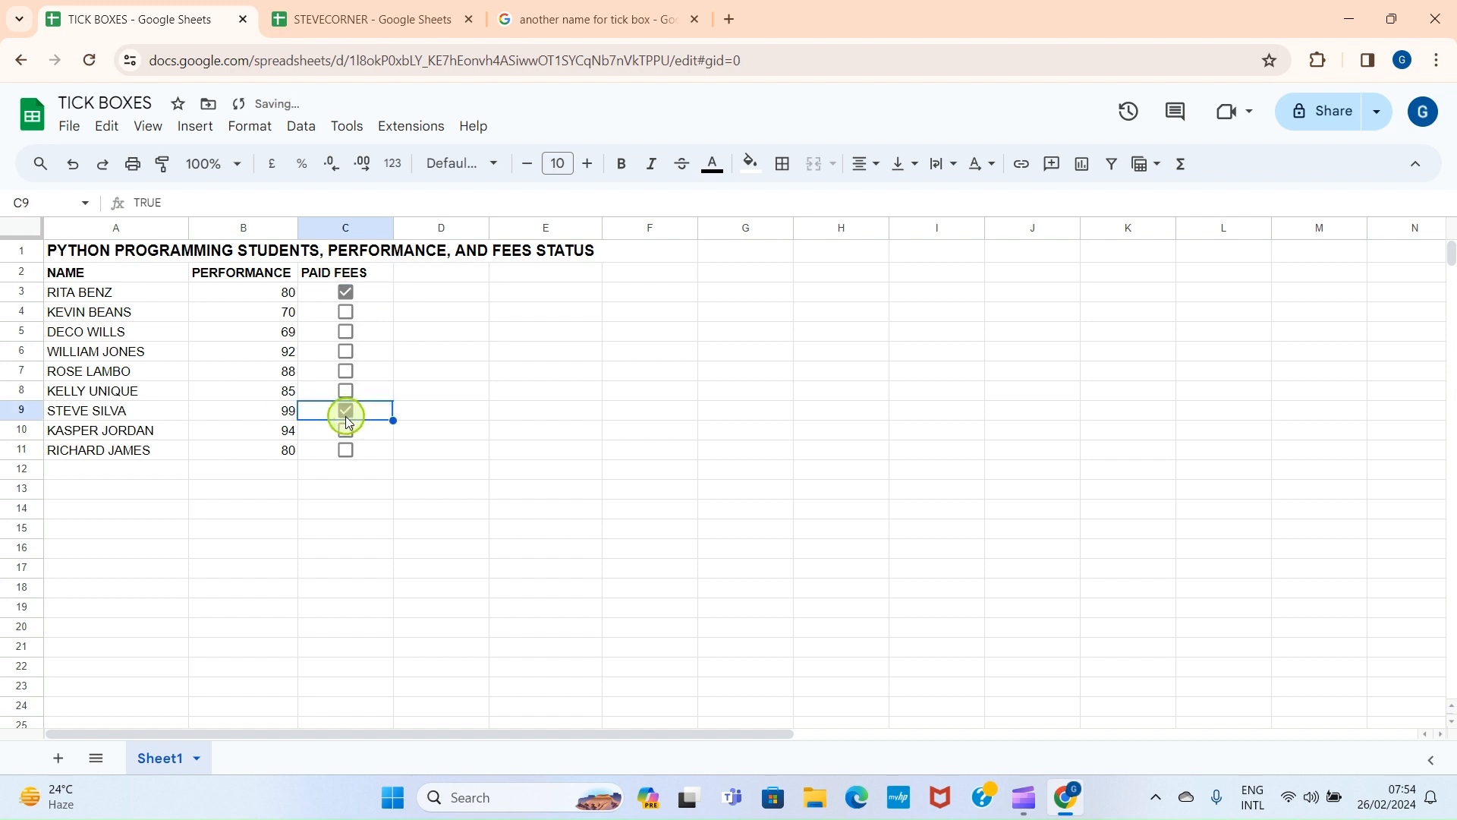
{"action": "left_click", "coordinate": [348, 434]}
{"action": "left_click", "coordinate": [346, 448]}
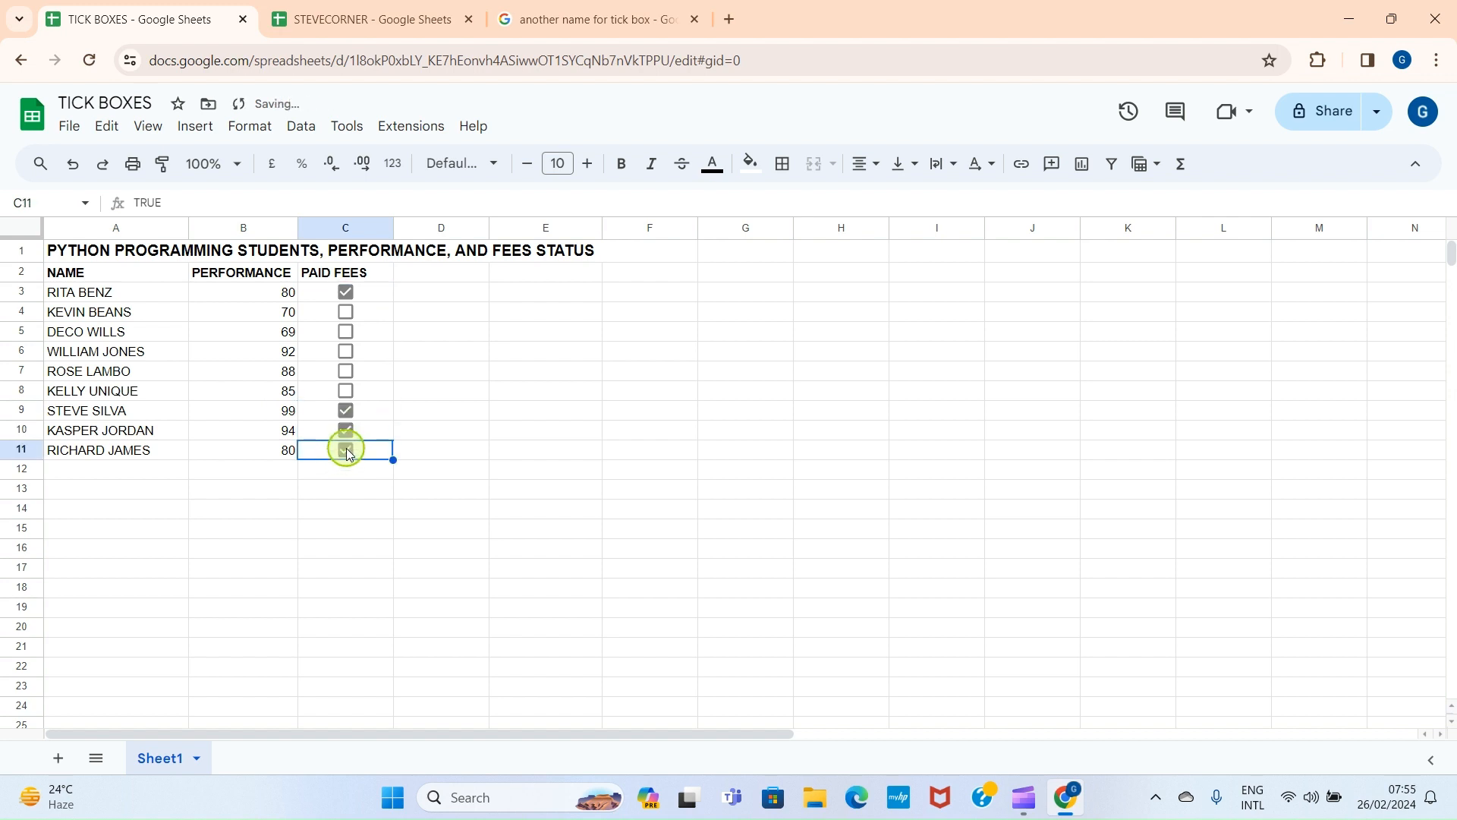
{"action": "left_click", "coordinate": [346, 352]}
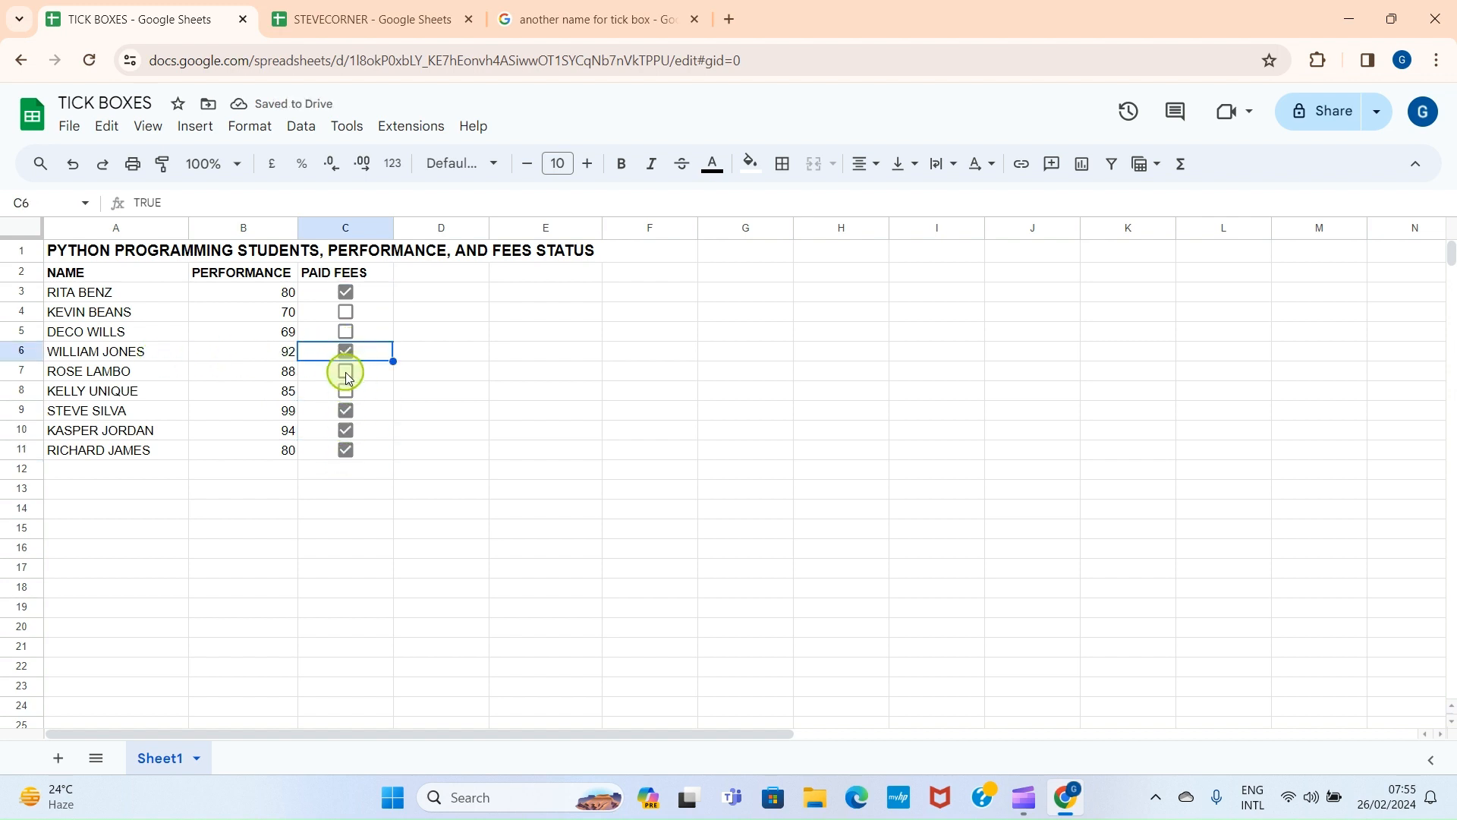
{"action": "left_click", "coordinate": [345, 371]}
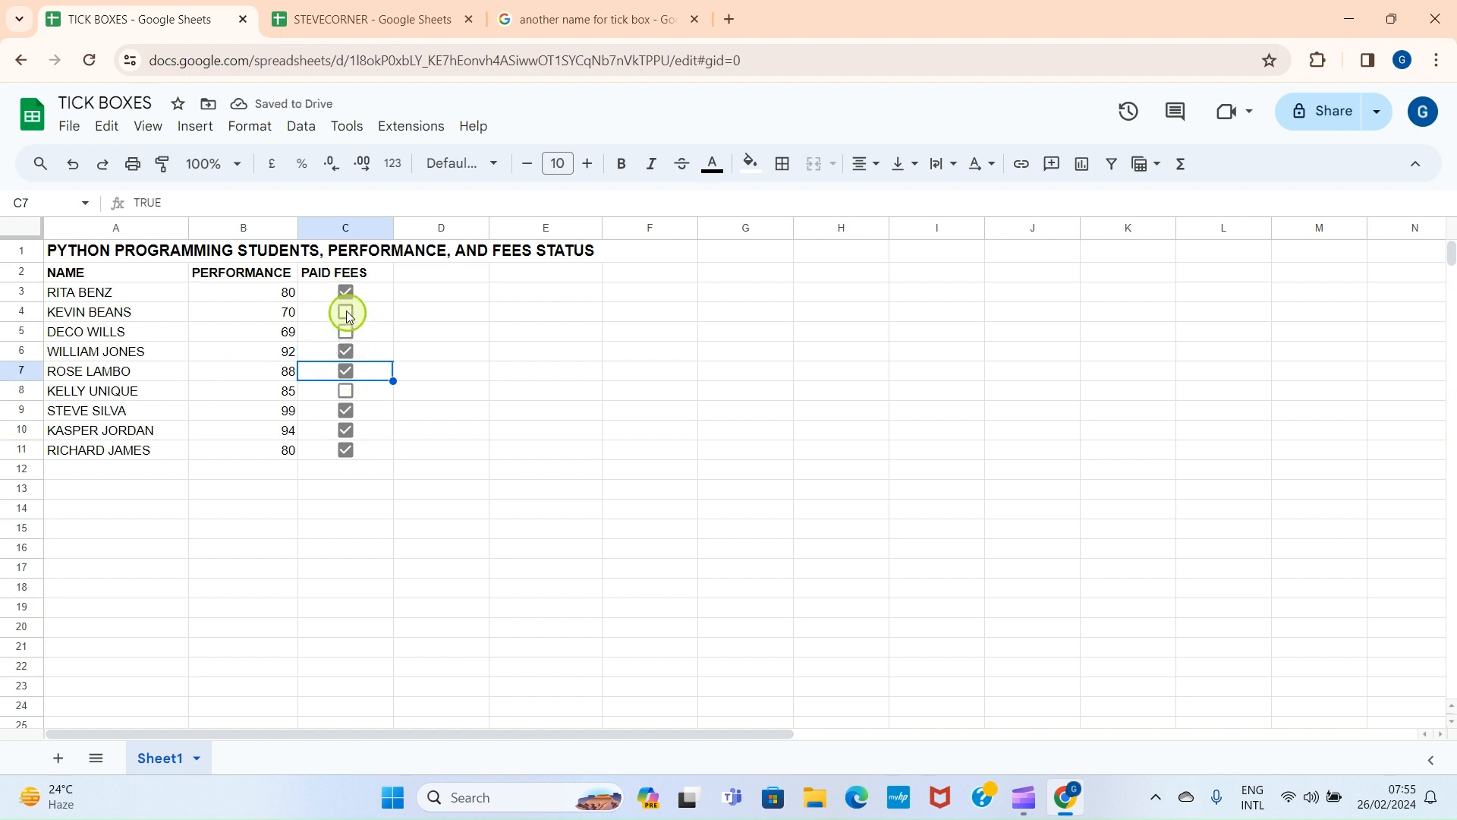
{"action": "left_click", "coordinate": [346, 331]}
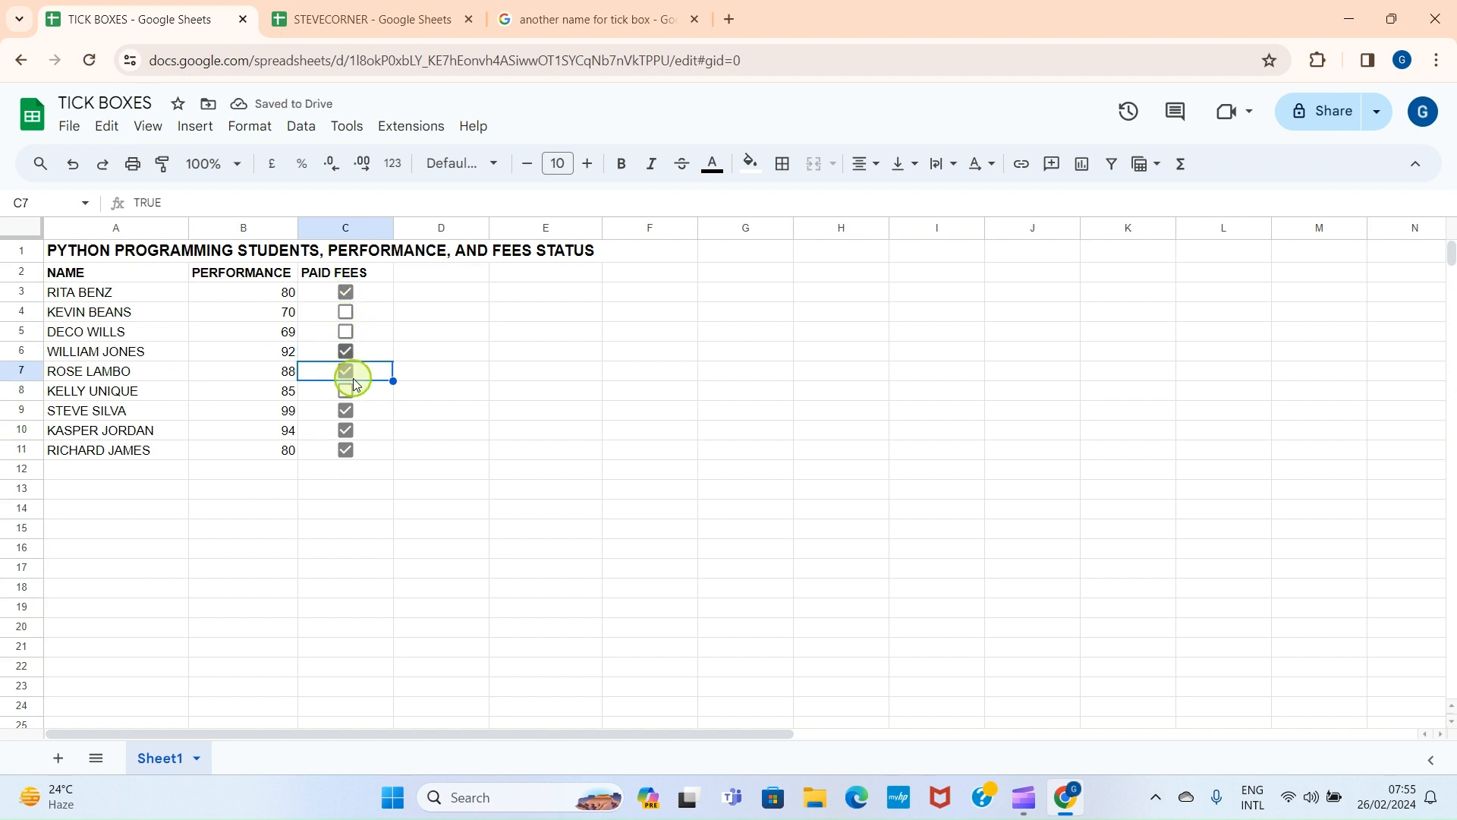